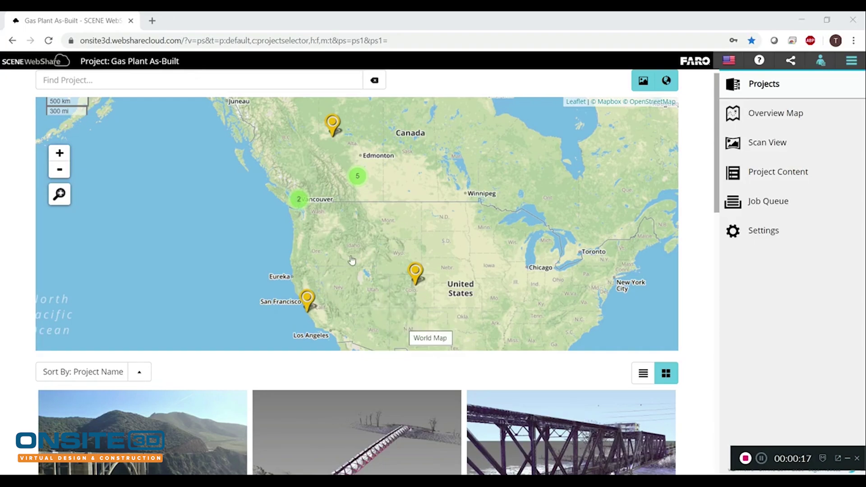
Step: Open the user account menu and look through the list of available projects
{"action": "left_click", "coordinate": [821, 60]}
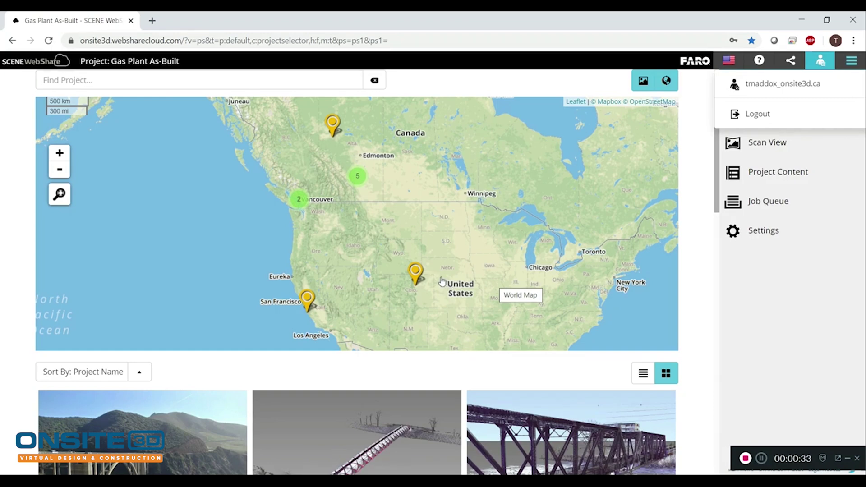
{"action": "left_click_drag", "start_coordinate": [717, 156], "coordinate": [719, 330]}
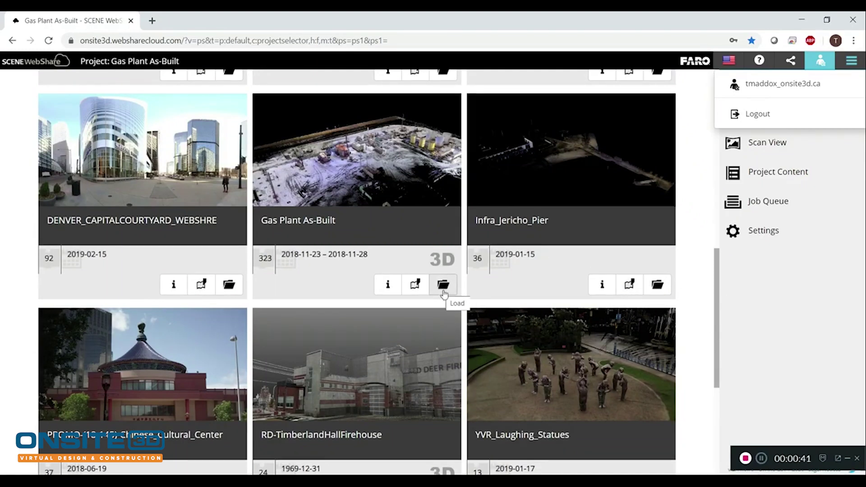
{"action": "left_click_drag", "start_coordinate": [717, 282], "coordinate": [711, 100]}
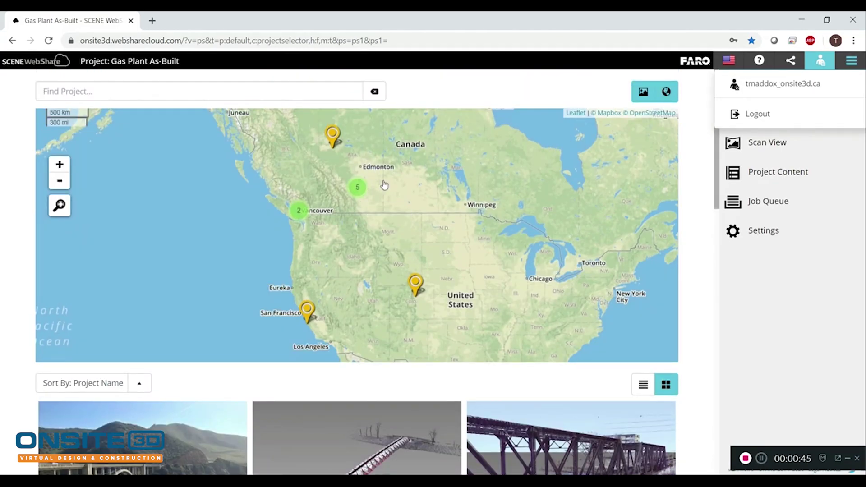
Step: Zoom the project world map in on Calgary and follow it north to the Red Deer project cluster
{"action": "left_click", "coordinate": [59, 165]}
{"action": "left_click_drag", "start_coordinate": [479, 164], "coordinate": [519, 276]}
{"action": "left_click", "coordinate": [408, 262]}
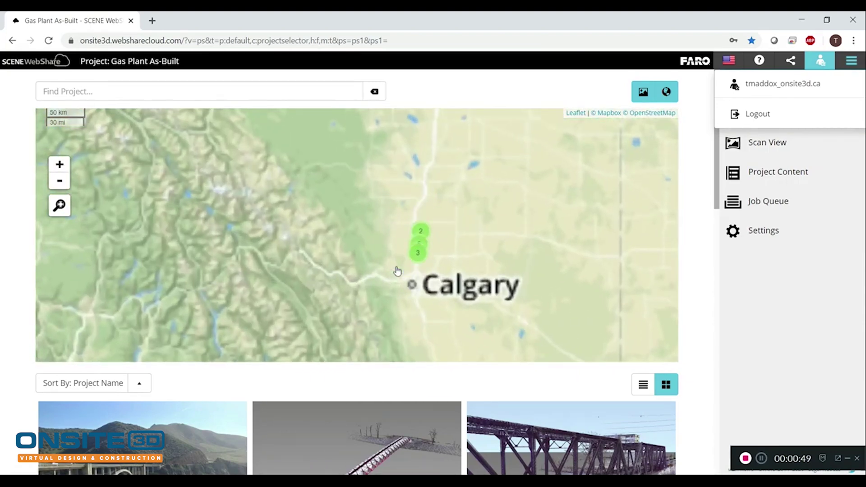
{"action": "left_click", "coordinate": [415, 297]}
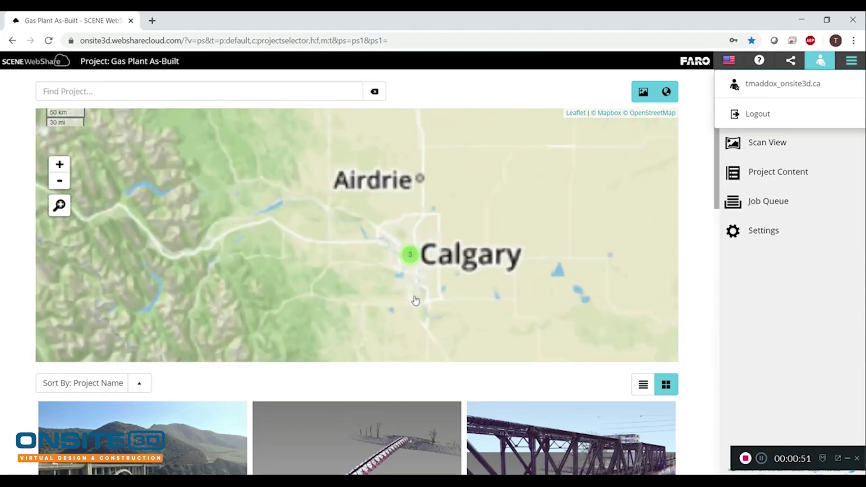
{"action": "left_click", "coordinate": [821, 60]}
{"action": "left_click_drag", "start_coordinate": [450, 211], "coordinate": [443, 347]}
{"action": "left_click_drag", "start_coordinate": [480, 211], "coordinate": [494, 336]}
{"action": "left_click_drag", "start_coordinate": [519, 206], "coordinate": [515, 297]}
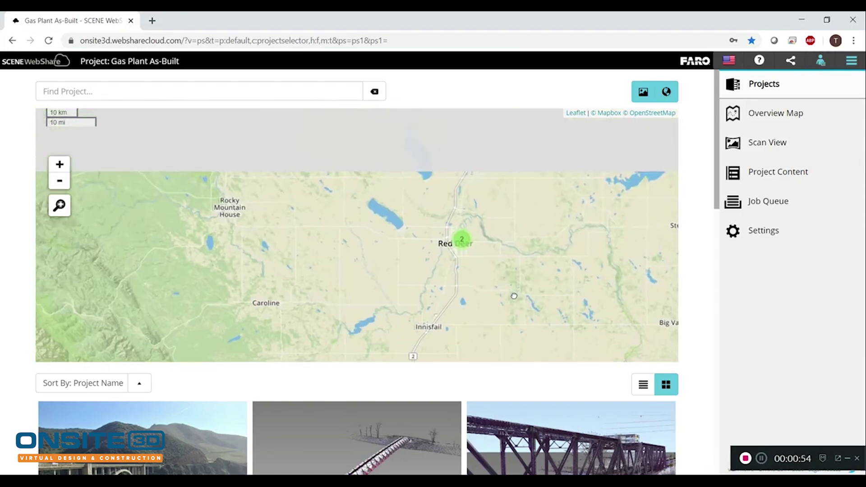
Step: Expand the Red Deer cluster and view the map details of the RD-TimberlandHallFirehouse and CP Bridge-Red Deer-Webshare projects
{"action": "left_click", "coordinate": [465, 243]}
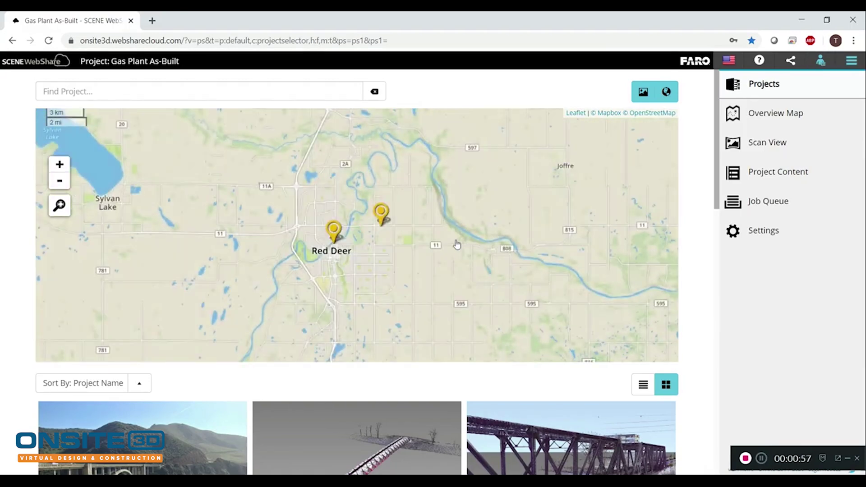
{"action": "left_click", "coordinate": [382, 217]}
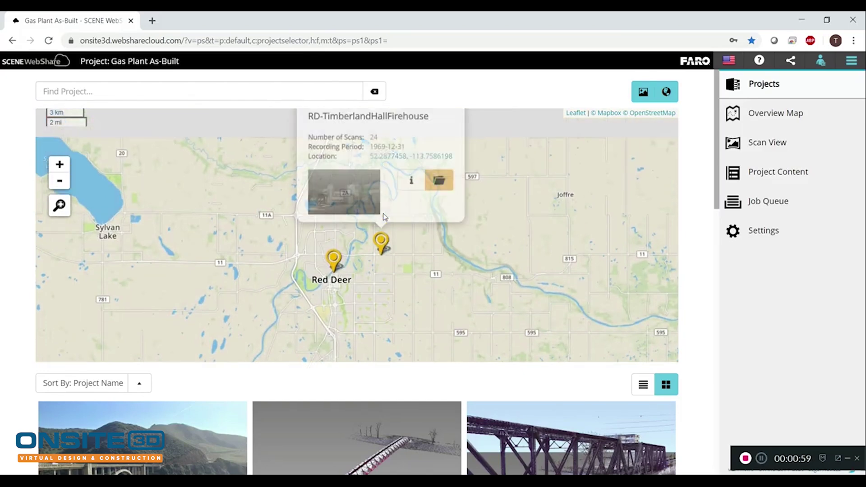
{"action": "left_click", "coordinate": [338, 273]}
{"action": "scroll", "coordinate": [491, 288], "scroll_direction": "down", "scroll_amount": 2}
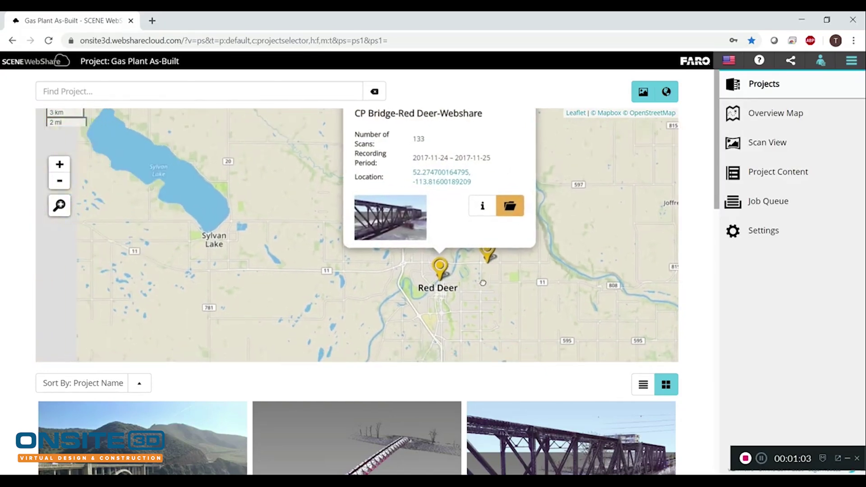
Step: Load the Gas Plant As-Built project from the project list
{"action": "scroll", "coordinate": [491, 288], "scroll_direction": "down", "scroll_amount": 5}
{"action": "left_click_drag", "start_coordinate": [503, 312], "coordinate": [497, 223]}
{"action": "scroll", "coordinate": [711, 257], "scroll_direction": "down", "scroll_amount": 10}
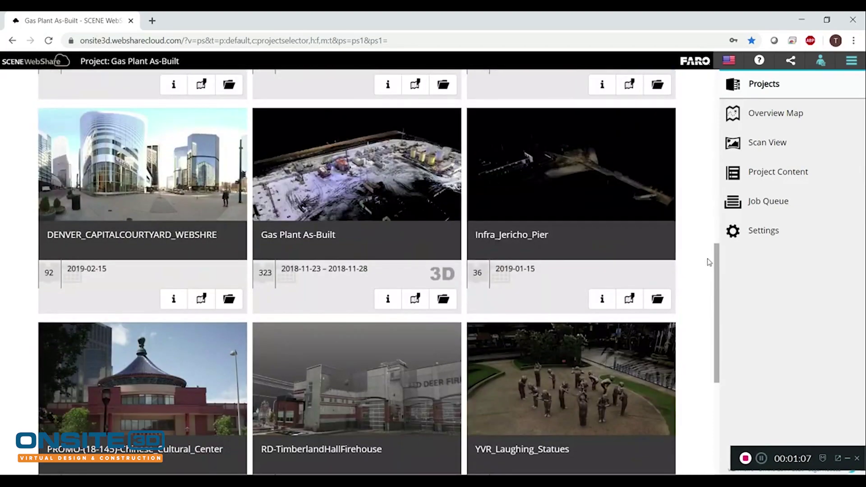
{"action": "left_click", "coordinate": [444, 300]}
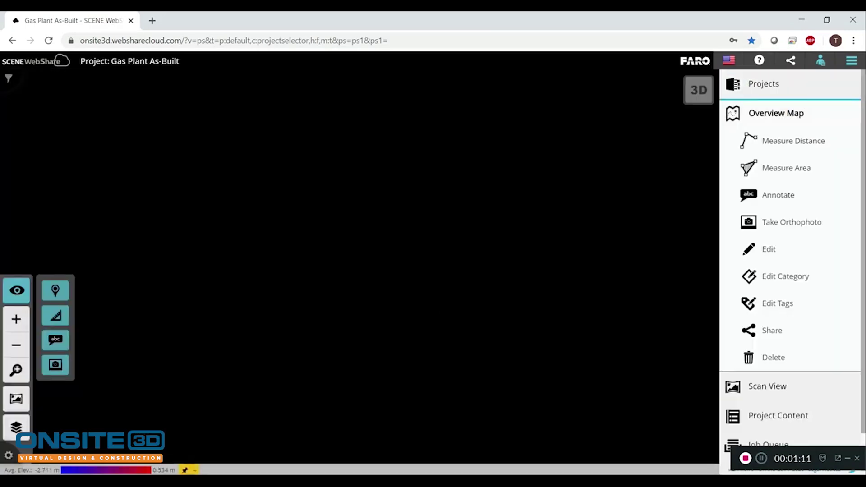
Step: Open the scan view at the highlighted location HOC_...S26_005 on the overview map
{"action": "left_click", "coordinate": [10, 455]}
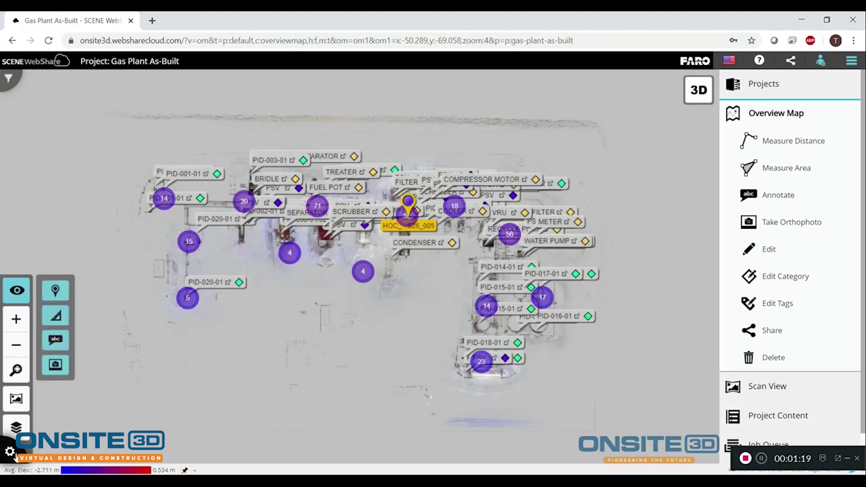
{"action": "left_click", "coordinate": [406, 219]}
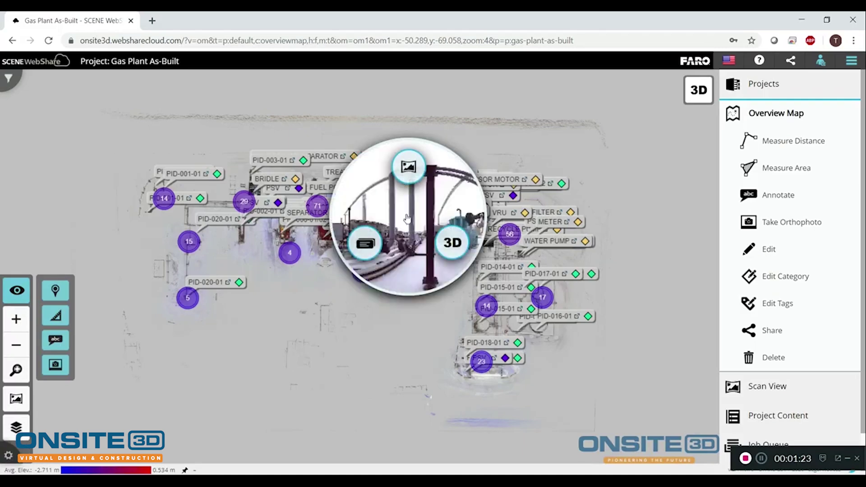
{"action": "left_click", "coordinate": [408, 167]}
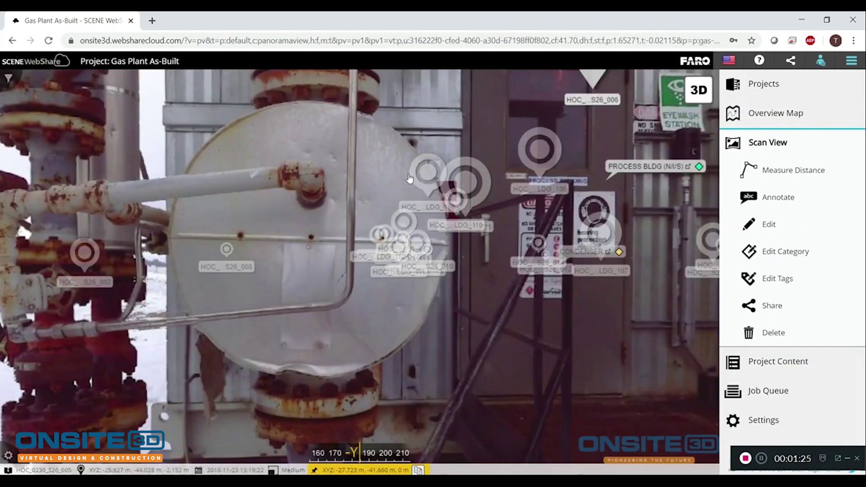
Step: Show the inset overview map in the scan view and look around the plant from location HOC_...S26_005
{"action": "left_click", "coordinate": [8, 454]}
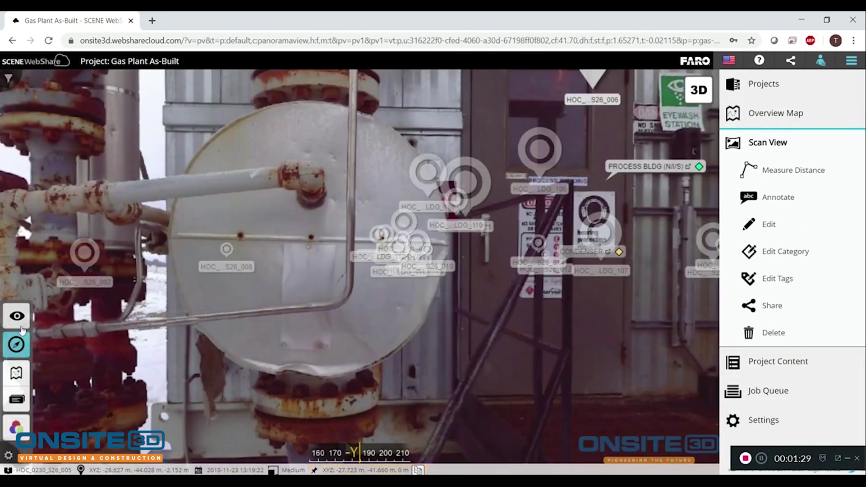
{"action": "left_click", "coordinate": [15, 373]}
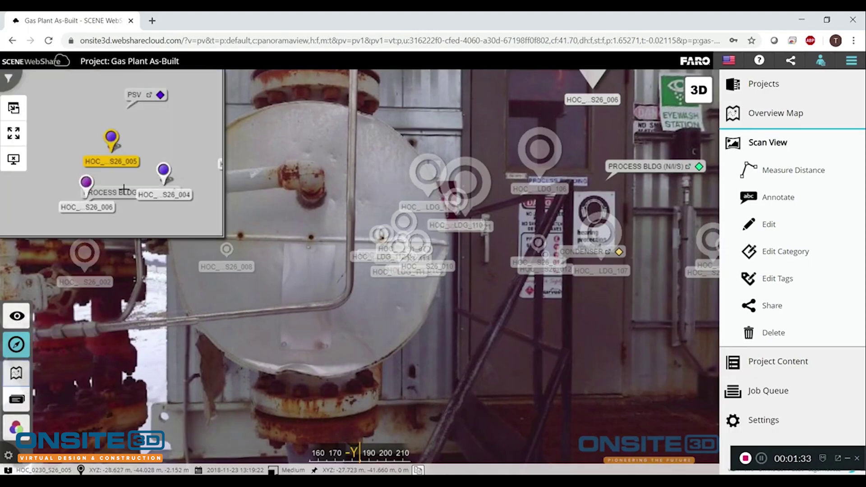
{"action": "left_click_drag", "start_coordinate": [296, 284], "coordinate": [505, 261]}
{"action": "left_click_drag", "start_coordinate": [319, 283], "coordinate": [648, 298]}
{"action": "left_click_drag", "start_coordinate": [234, 296], "coordinate": [532, 297]}
{"action": "left_click_drag", "start_coordinate": [363, 297], "coordinate": [613, 300]}
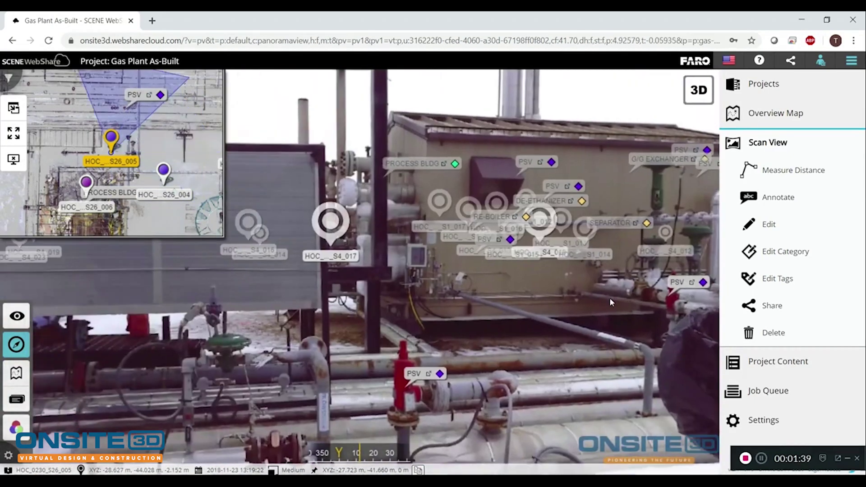
{"action": "left_click_drag", "start_coordinate": [506, 237], "coordinate": [694, 236]}
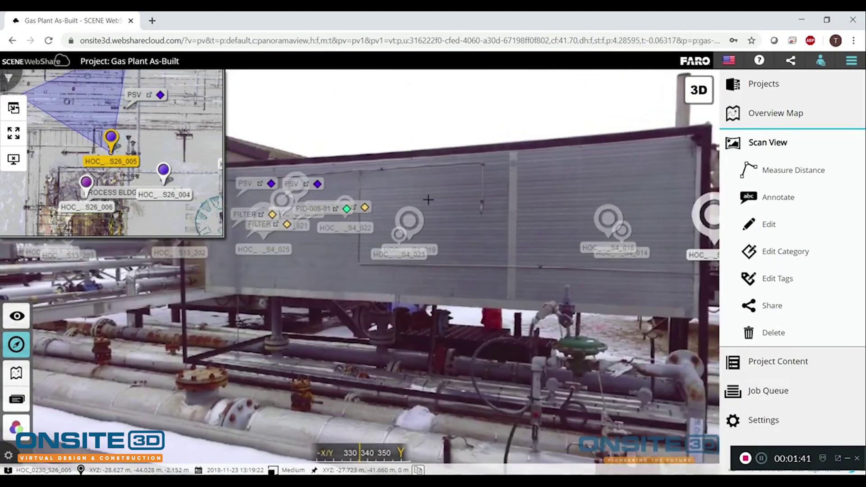
Step: Switch the scan view to location HOC_...S26_004 through the inset map and examine the map area around it
{"action": "left_click", "coordinate": [164, 170]}
{"action": "left_click", "coordinate": [139, 87]}
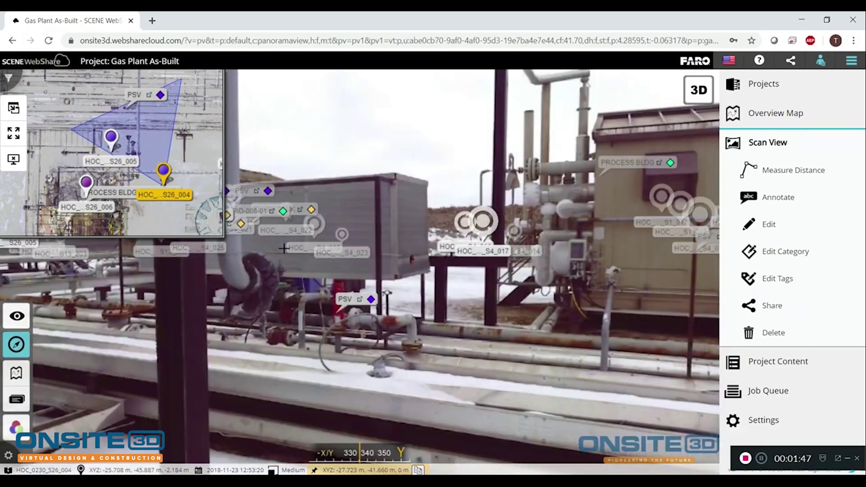
{"action": "left_click_drag", "start_coordinate": [147, 216], "coordinate": [77, 154]}
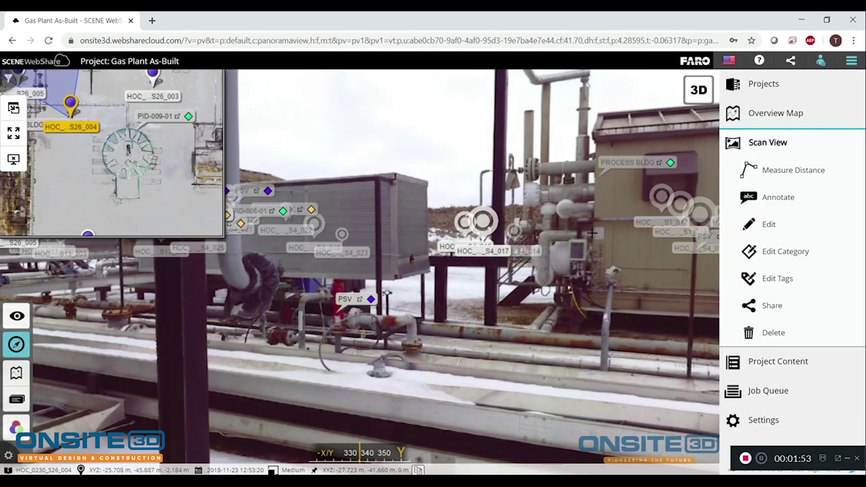
Step: Return to the full overview map and filter its objects by the EQUIPMENT category
{"action": "left_click", "coordinate": [774, 114]}
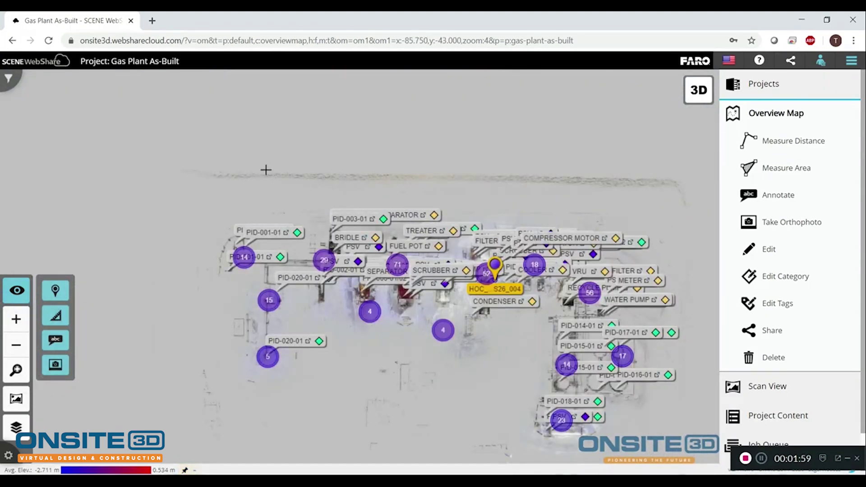
{"action": "left_click", "coordinate": [9, 84]}
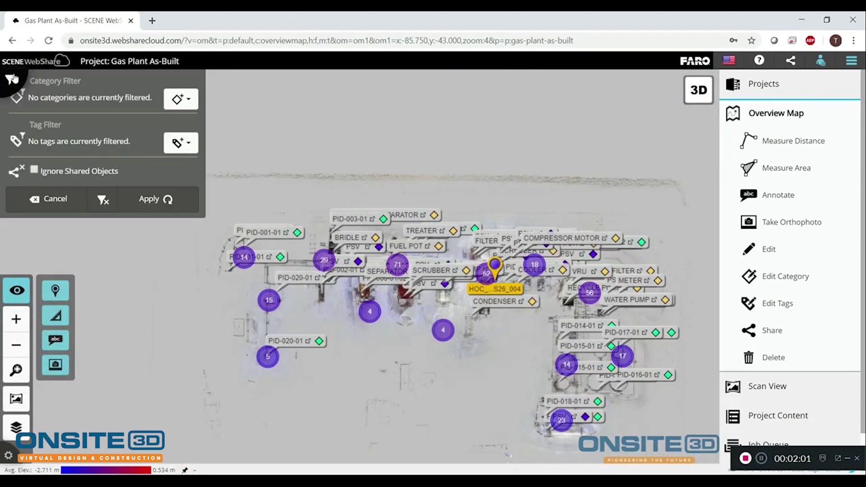
{"action": "left_click", "coordinate": [192, 99]}
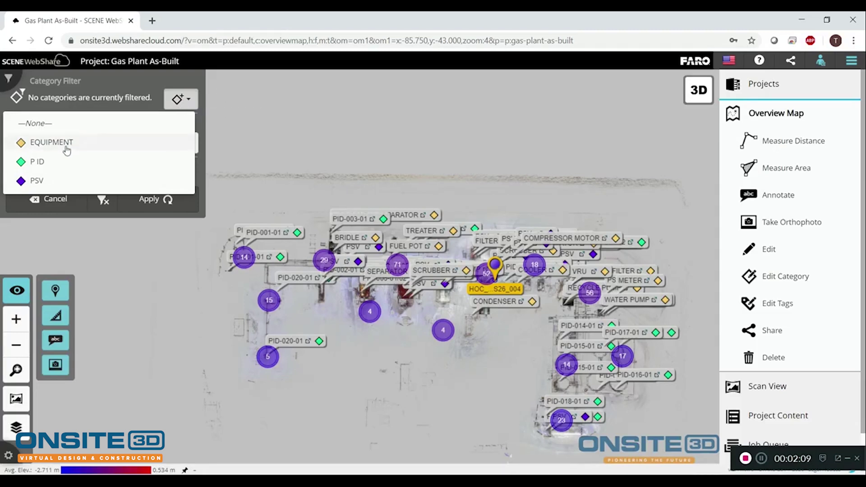
{"action": "left_click", "coordinate": [51, 142]}
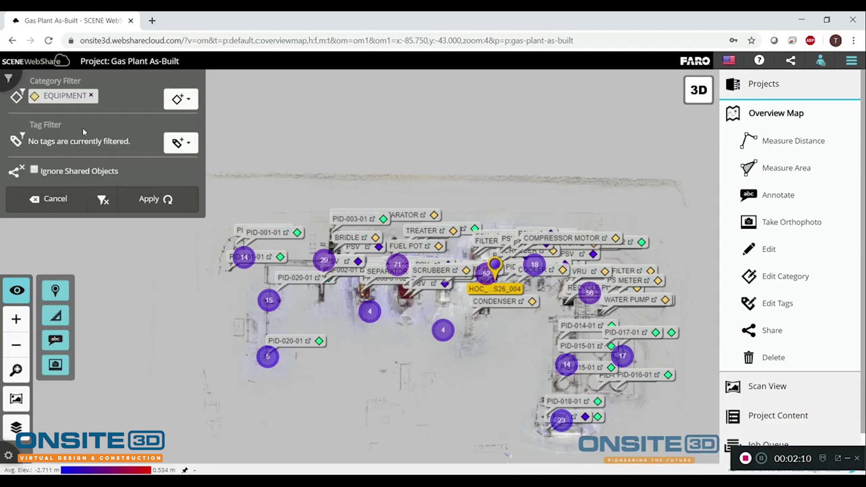
{"action": "left_click", "coordinate": [158, 199]}
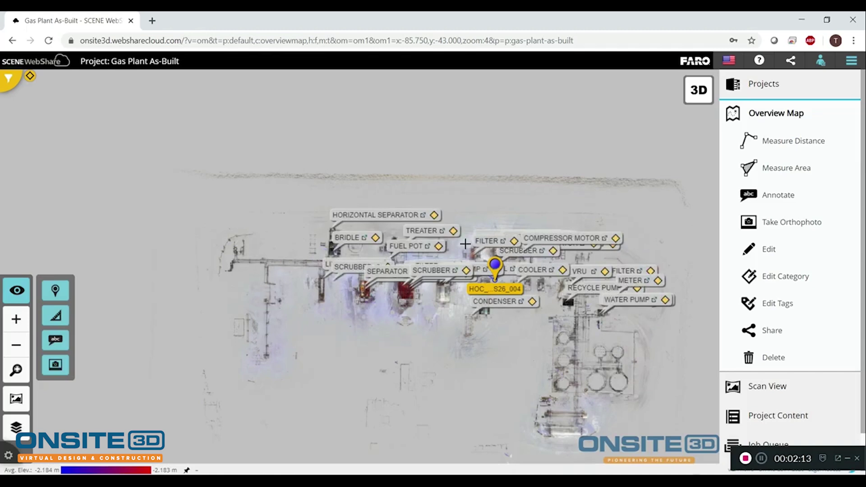
Step: Remove the EQUIPMENT category from the overview map filter and apply the change
{"action": "left_click", "coordinate": [8, 78]}
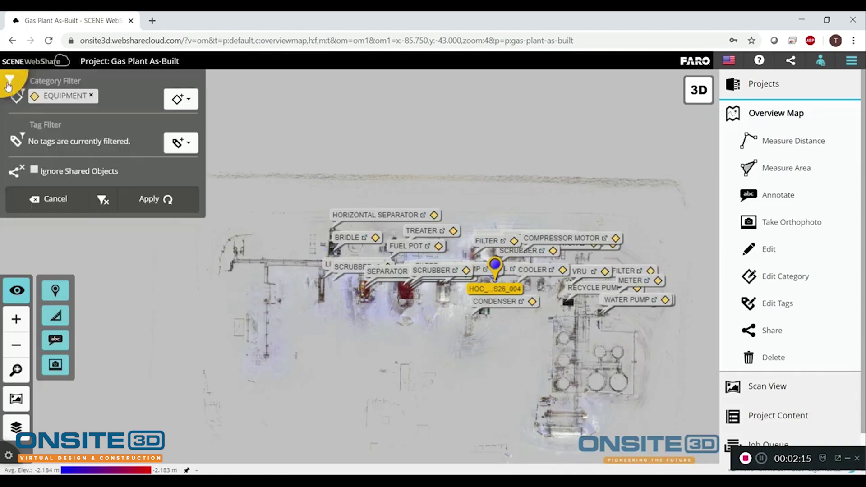
{"action": "left_click", "coordinate": [91, 97]}
{"action": "left_click", "coordinate": [145, 195]}
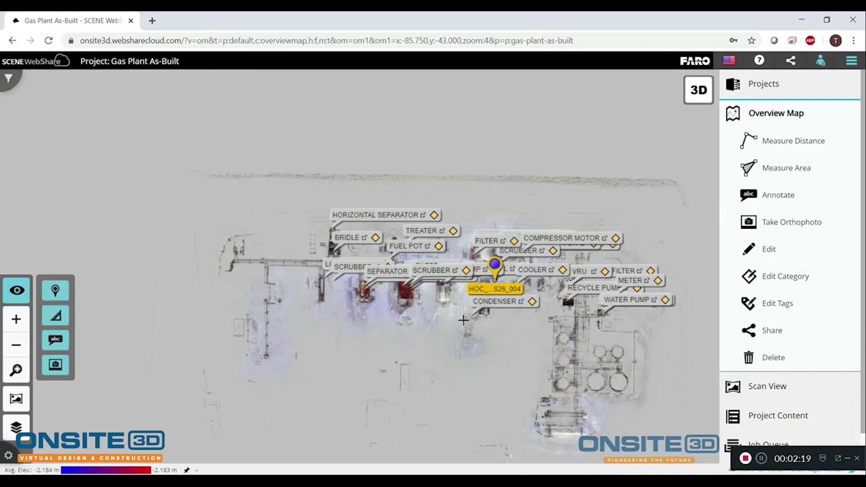
Step: Show the FUEL POT annotation beside location HOC_...S12_203 in the scan view and open its external link
{"action": "left_click_drag", "start_coordinate": [496, 340], "coordinate": [515, 313]}
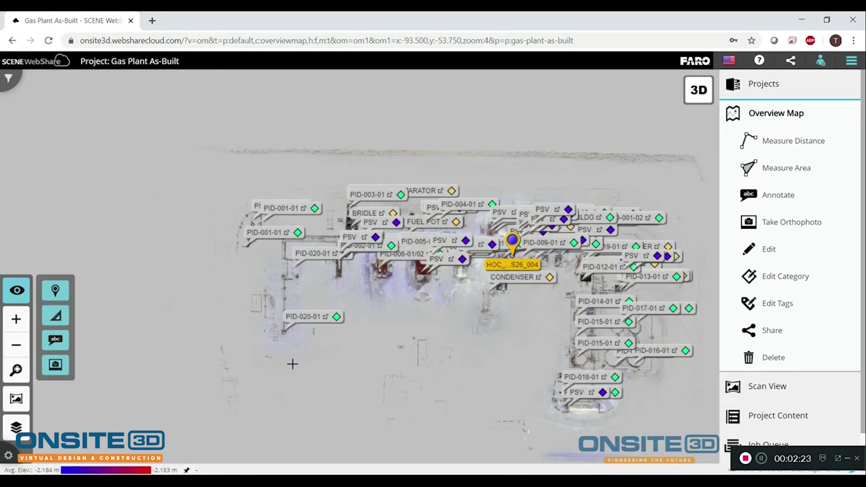
{"action": "scroll", "coordinate": [362, 249], "scroll_direction": "up", "scroll_amount": 2}
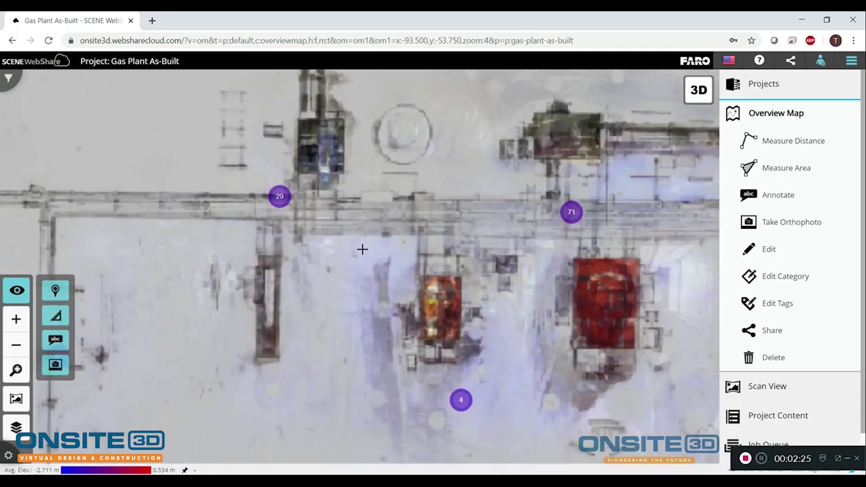
{"action": "left_click_drag", "start_coordinate": [474, 147], "coordinate": [373, 242]}
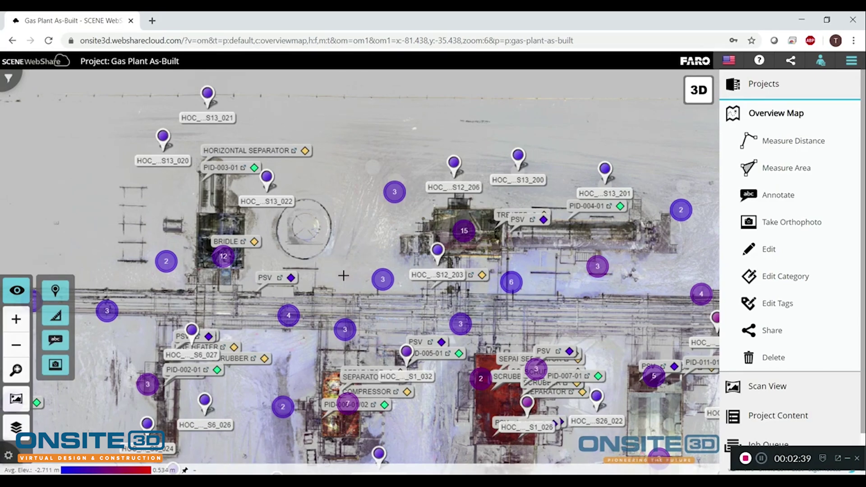
{"action": "left_click_drag", "start_coordinate": [345, 272], "coordinate": [351, 218]}
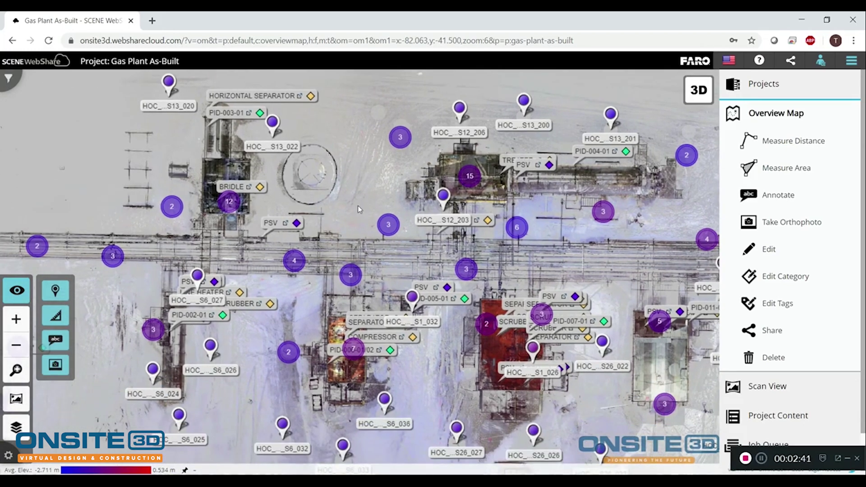
{"action": "left_click", "coordinate": [447, 220]}
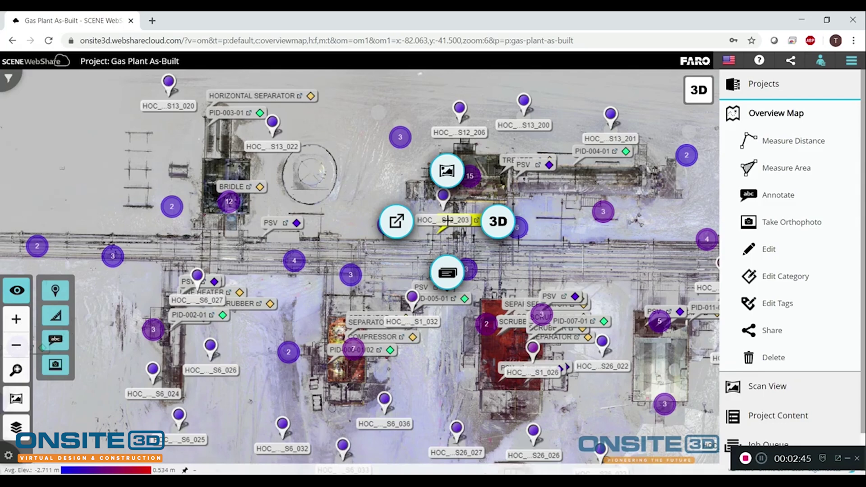
{"action": "left_click", "coordinate": [447, 171]}
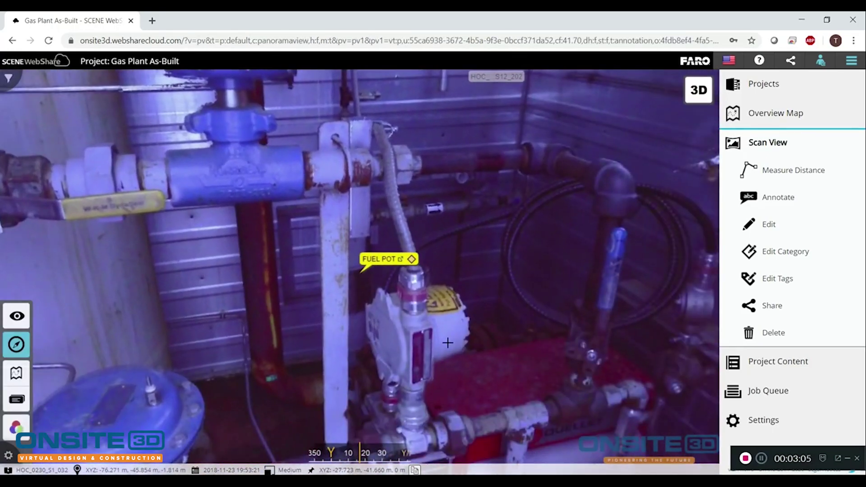
{"action": "left_click", "coordinate": [371, 259]}
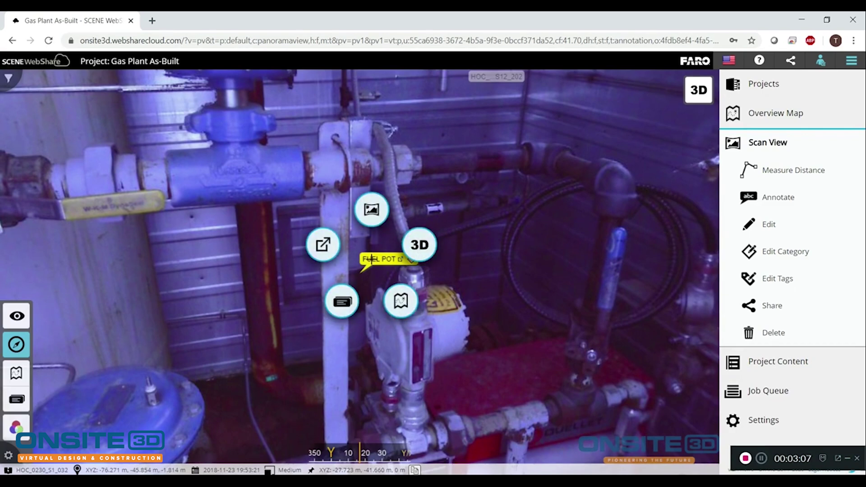
{"action": "left_click", "coordinate": [322, 244]}
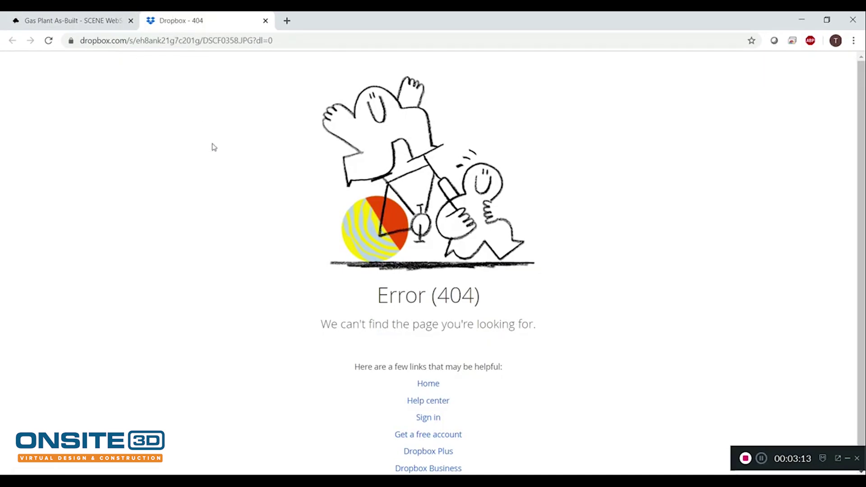
Step: Close the linked Dropbox page, open the FUEL POT annotation's details to inspect its position and links, and return to the scan view
{"action": "left_click", "coordinate": [266, 20]}
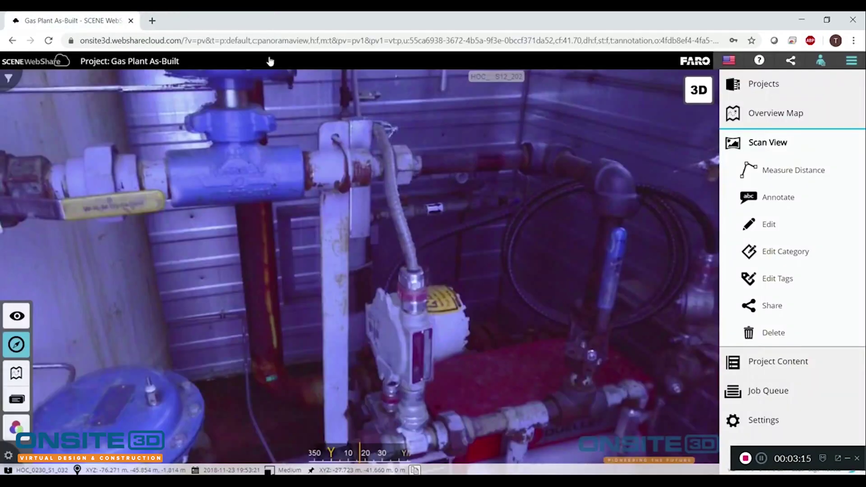
{"action": "left_click", "coordinate": [379, 259]}
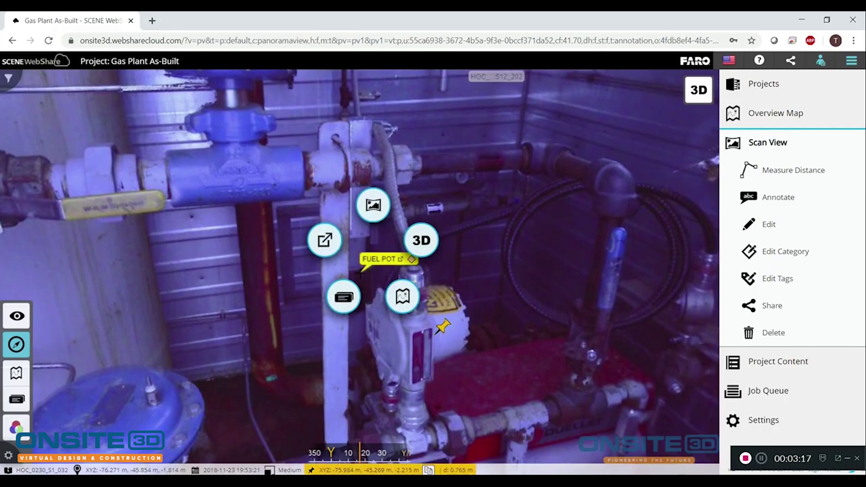
{"action": "left_click", "coordinate": [344, 299]}
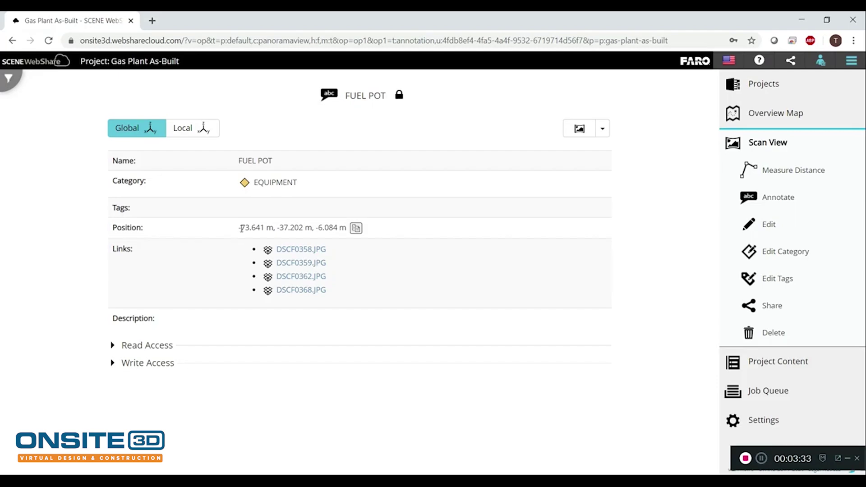
{"action": "left_click_drag", "start_coordinate": [243, 229], "coordinate": [347, 225]}
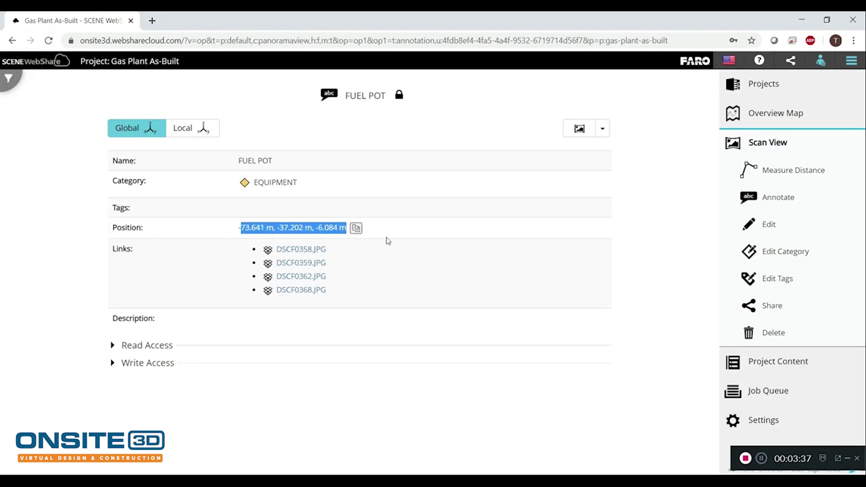
{"action": "left_click", "coordinate": [9, 79]}
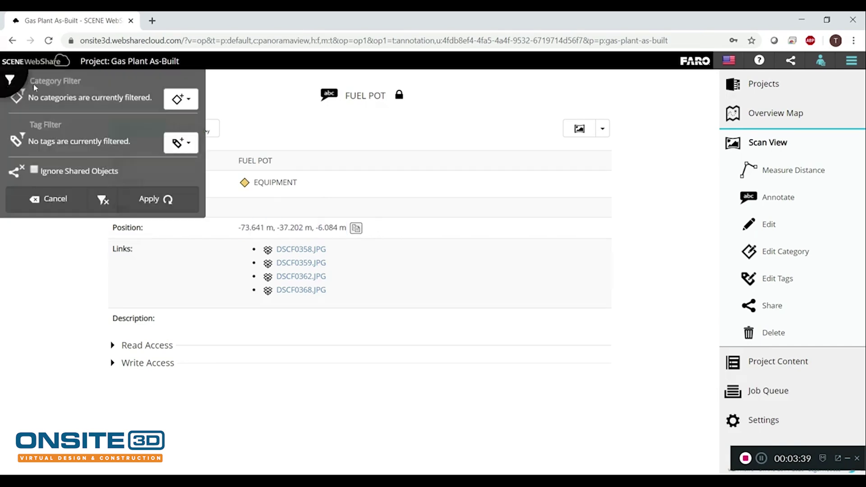
{"action": "left_click", "coordinate": [9, 79]}
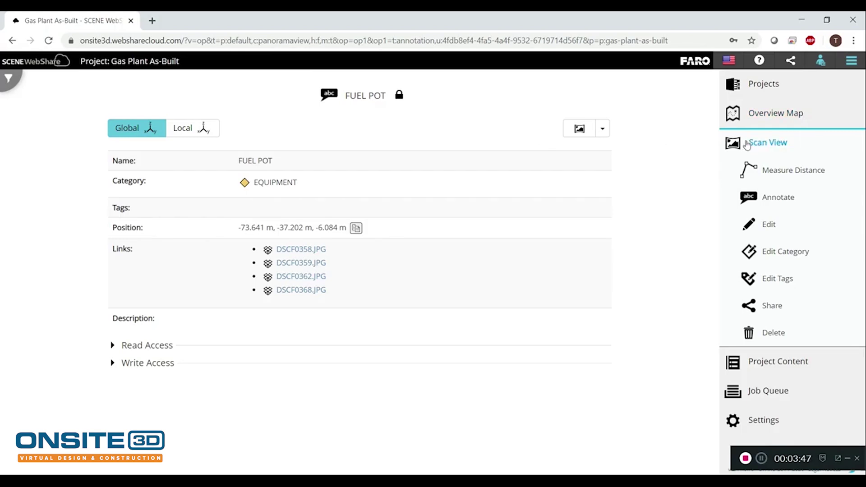
{"action": "left_click", "coordinate": [763, 143]}
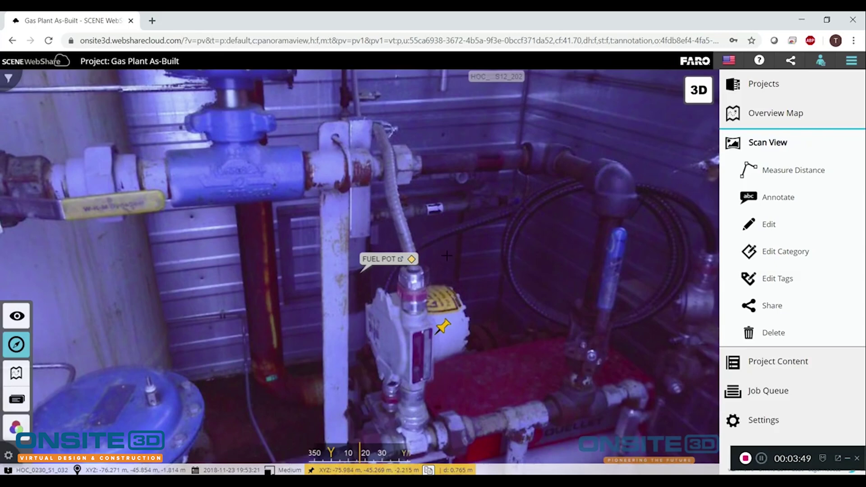
Step: Create a distance measurement from the top to the base of the white post beside the FUEL POT annotation
{"action": "scroll", "coordinate": [323, 293], "scroll_direction": "down", "scroll_amount": 3}
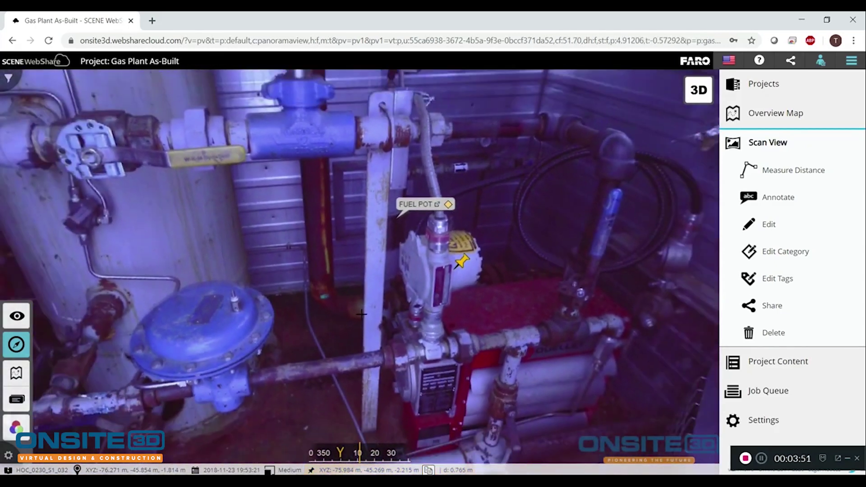
{"action": "mouse_move", "coordinate": [361, 313]}
{"action": "left_mouse_down"}
{"action": "mouse_move", "coordinate": [373, 293]}
{"action": "mouse_move", "coordinate": [407, 315]}
{"action": "left_mouse_up"}
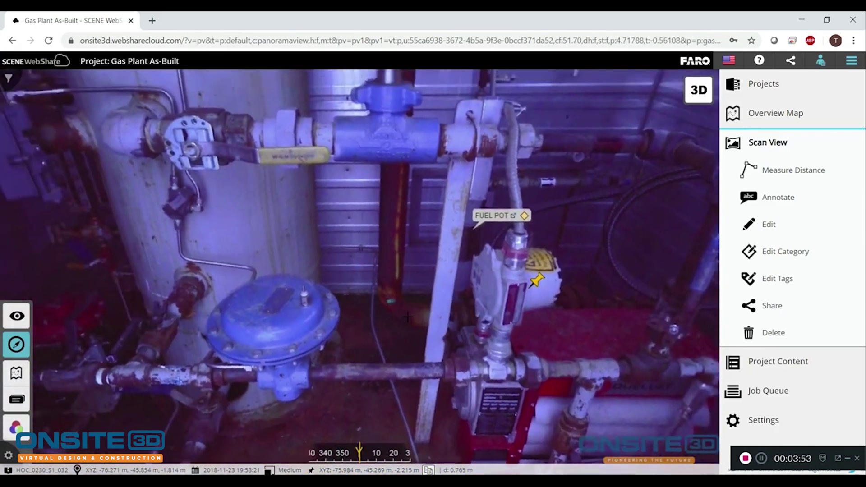
{"action": "left_click", "coordinate": [795, 176]}
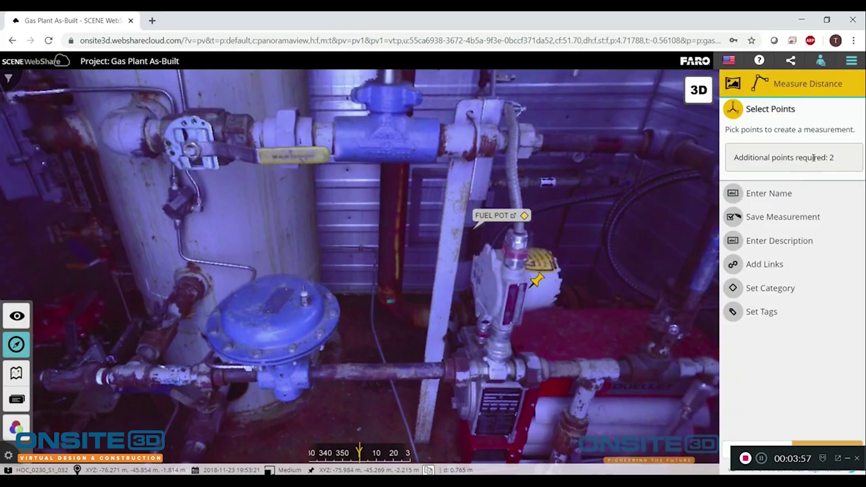
{"action": "left_click", "coordinate": [468, 99]}
{"action": "left_click", "coordinate": [422, 441]}
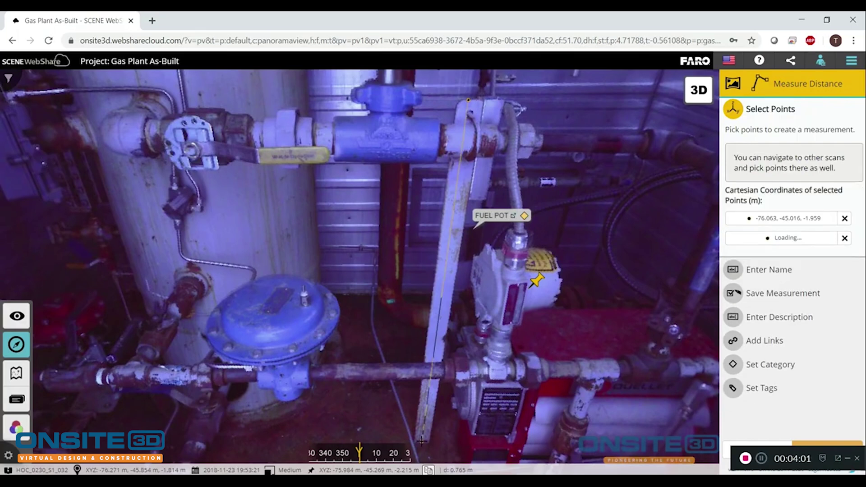
{"action": "left_click", "coordinate": [848, 459]}
{"action": "left_click", "coordinate": [838, 450]}
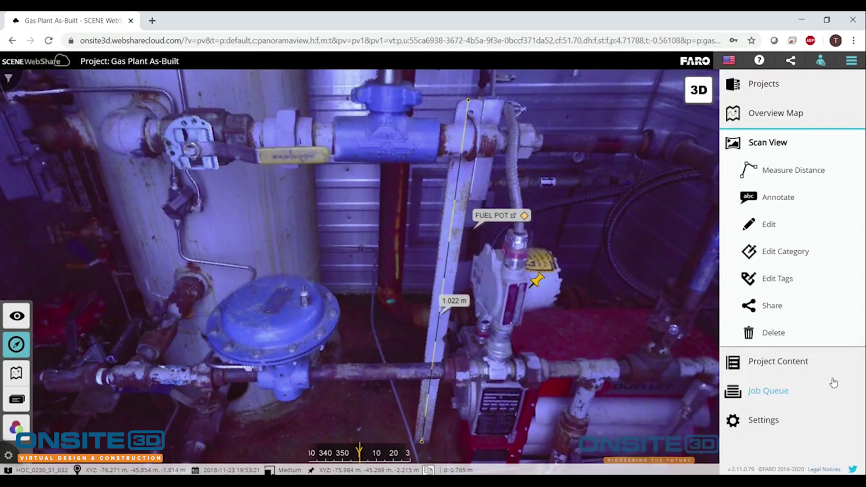
Step: Show the axis components of the post's measurement and spread its Start to End and Vertical labels apart beside the post
{"action": "left_click", "coordinate": [452, 298]}
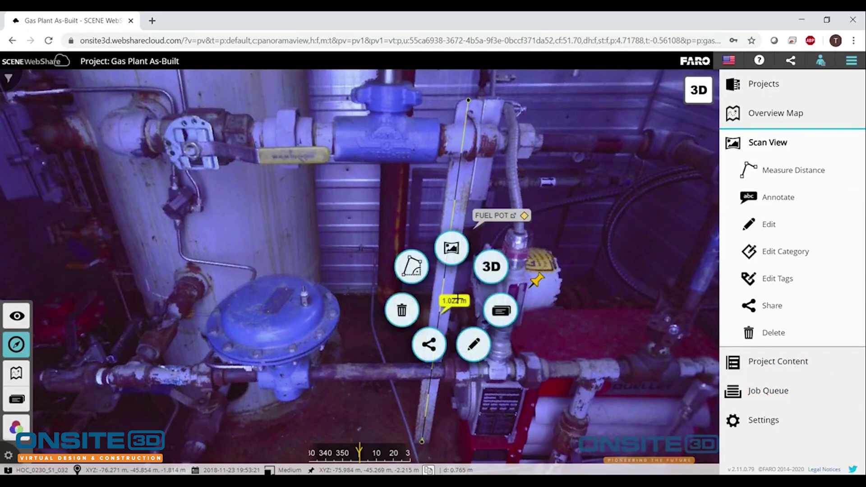
{"action": "left_click", "coordinate": [412, 266]}
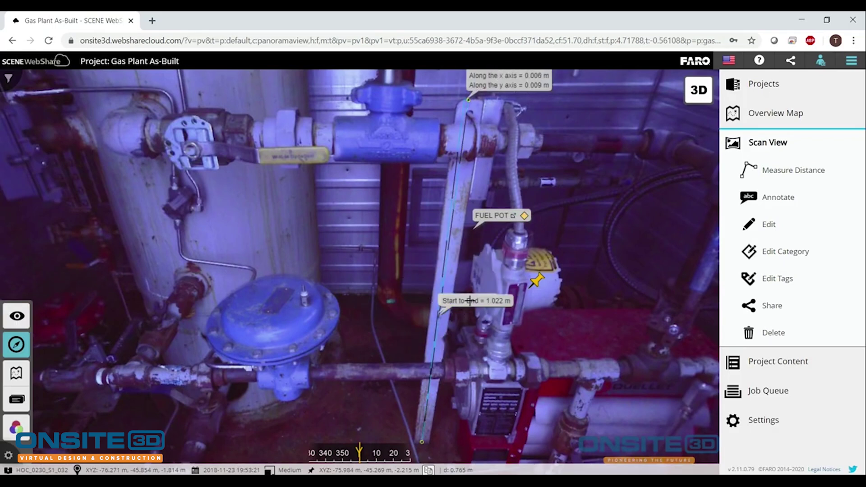
{"action": "left_click_drag", "start_coordinate": [467, 301], "coordinate": [506, 345]}
{"action": "left_click_drag", "start_coordinate": [480, 299], "coordinate": [518, 266]}
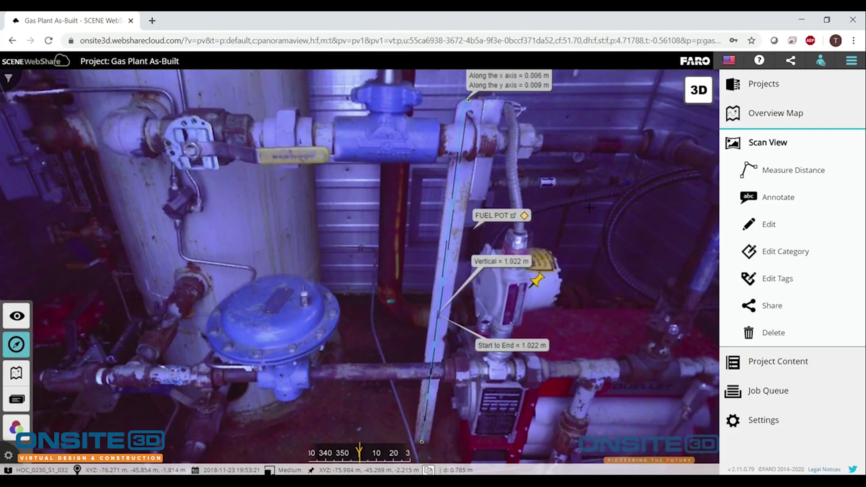
Step: Create a multi-point distance measurement around the white post's corners and connect its end points into a closed outline
{"action": "left_click", "coordinate": [802, 170]}
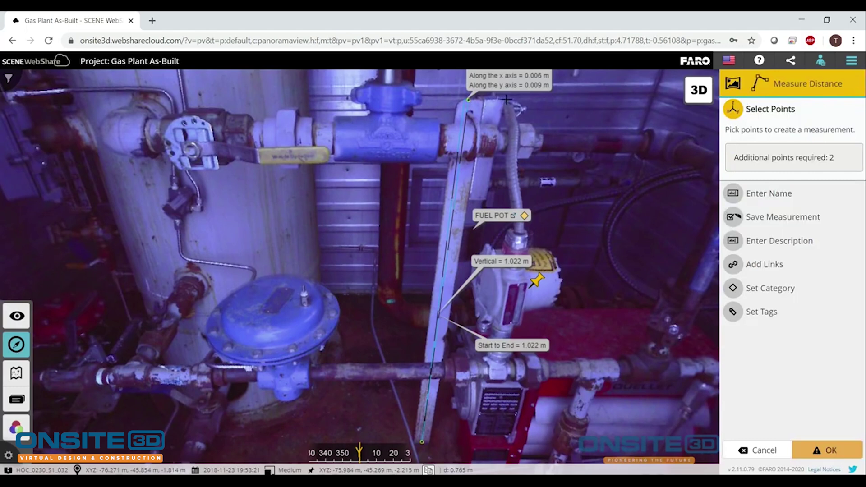
{"action": "left_click", "coordinate": [460, 102]}
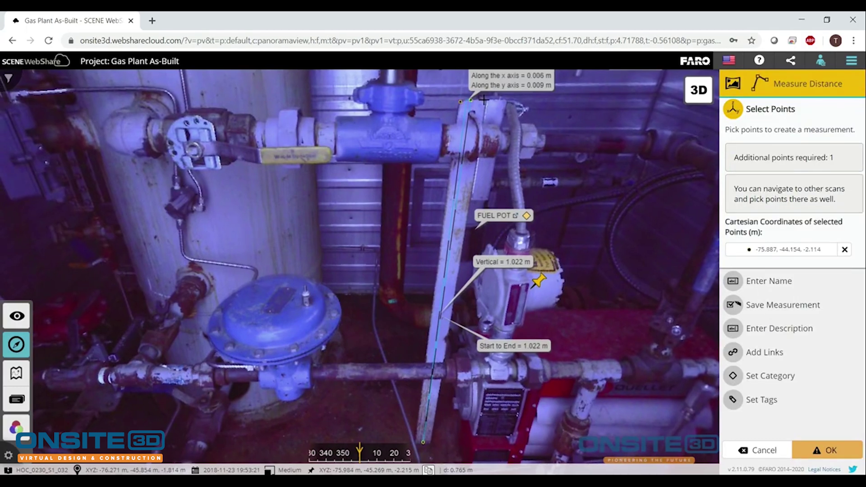
{"action": "left_click", "coordinate": [483, 100]}
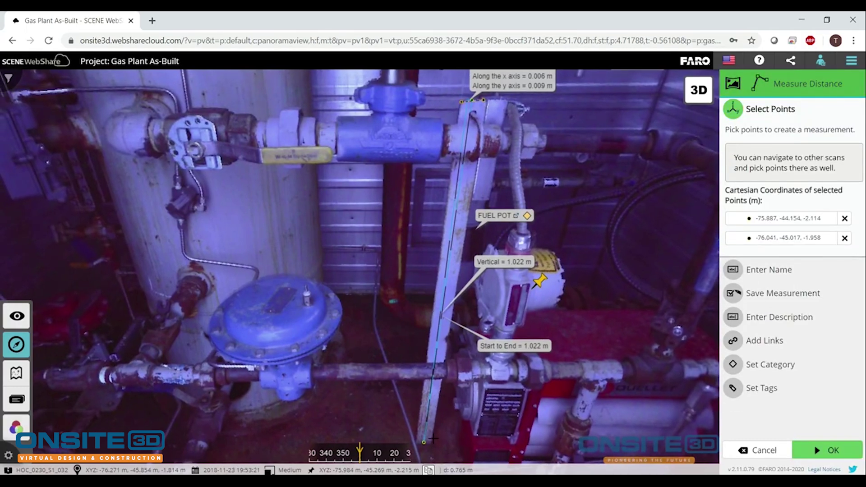
{"action": "left_click", "coordinate": [433, 438]}
{"action": "left_click", "coordinate": [419, 438]}
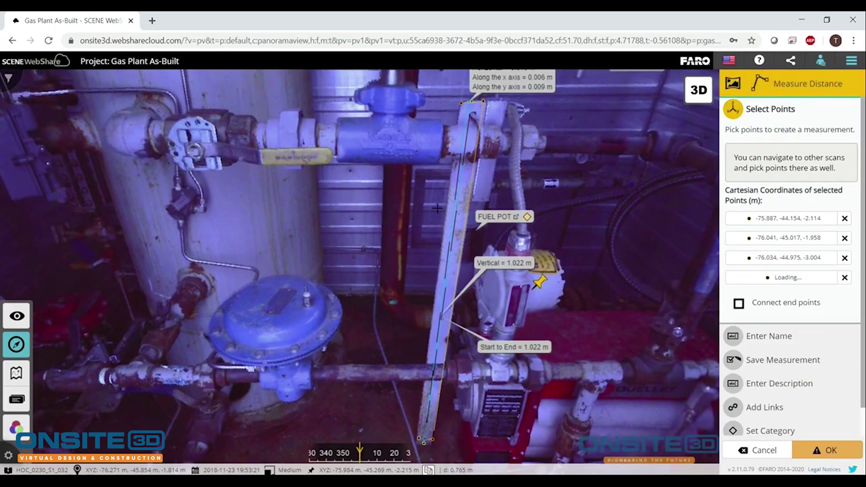
{"action": "left_click", "coordinate": [461, 104]}
{"action": "left_click", "coordinate": [779, 323]}
{"action": "left_click", "coordinate": [819, 450]}
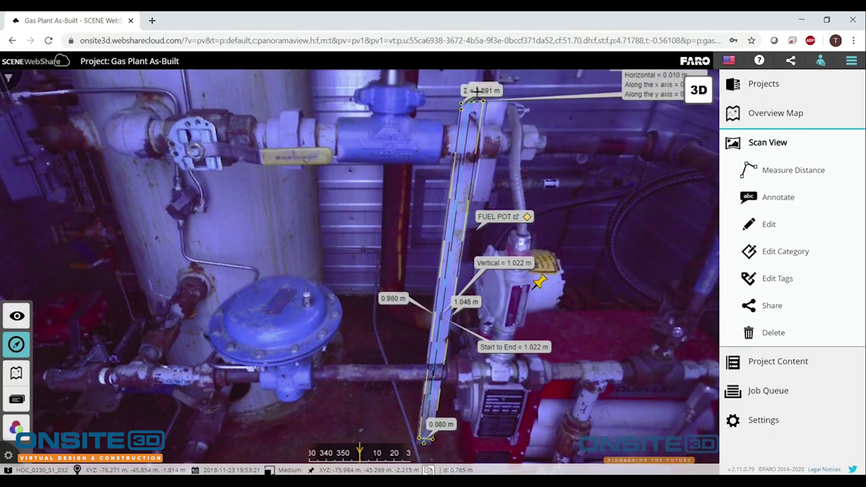
Step: Move the outline's total label off the post, examine the measurement's segments, points and angles in its details, and return to the scan view
{"action": "left_click", "coordinate": [431, 172]}
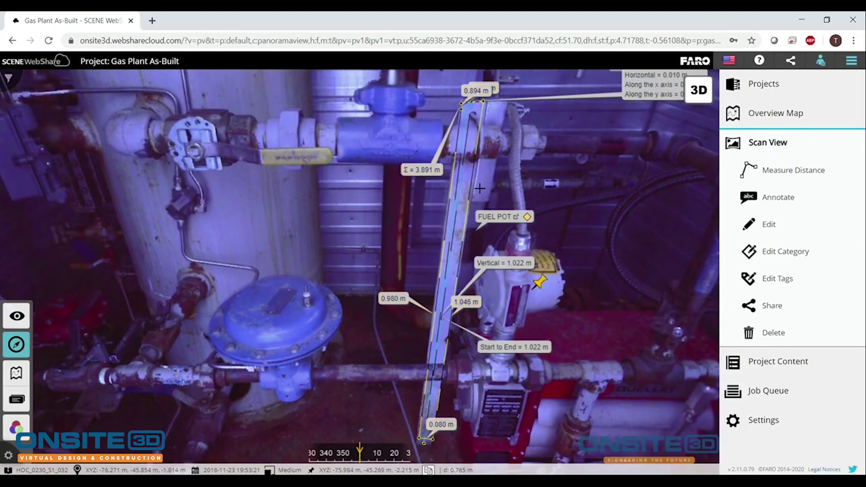
{"action": "left_click", "coordinate": [479, 182]}
{"action": "scroll", "coordinate": [305, 199], "scroll_direction": "down", "scroll_amount": 1}
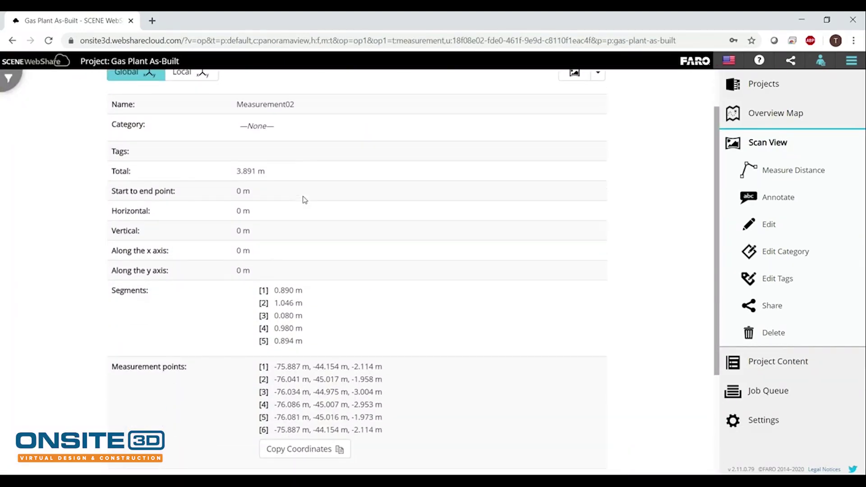
{"action": "scroll", "coordinate": [301, 278], "scroll_direction": "down", "scroll_amount": 3}
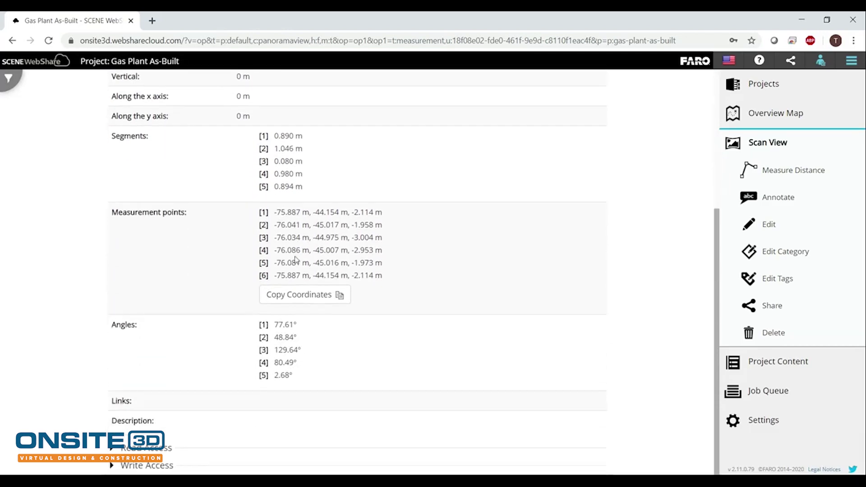
{"action": "scroll", "coordinate": [302, 321], "scroll_direction": "up", "scroll_amount": 1}
{"action": "scroll", "coordinate": [302, 322], "scroll_direction": "up", "scroll_amount": 3}
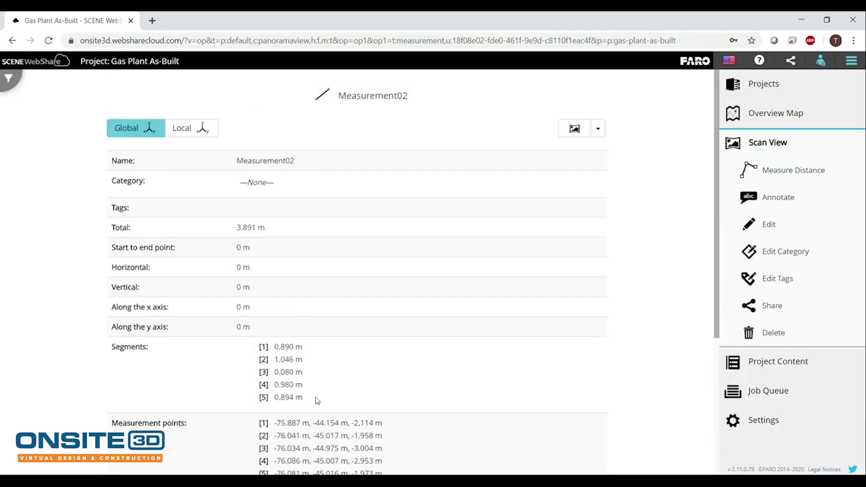
{"action": "left_click", "coordinate": [790, 144]}
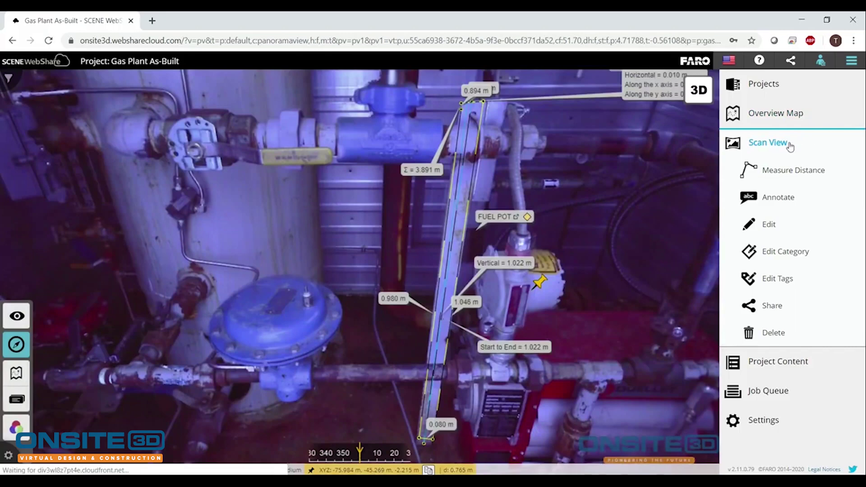
Step: On the overview map, create a distance measurement across the two upper square supports beside location HOC_...S12_201
{"action": "left_click", "coordinate": [788, 120]}
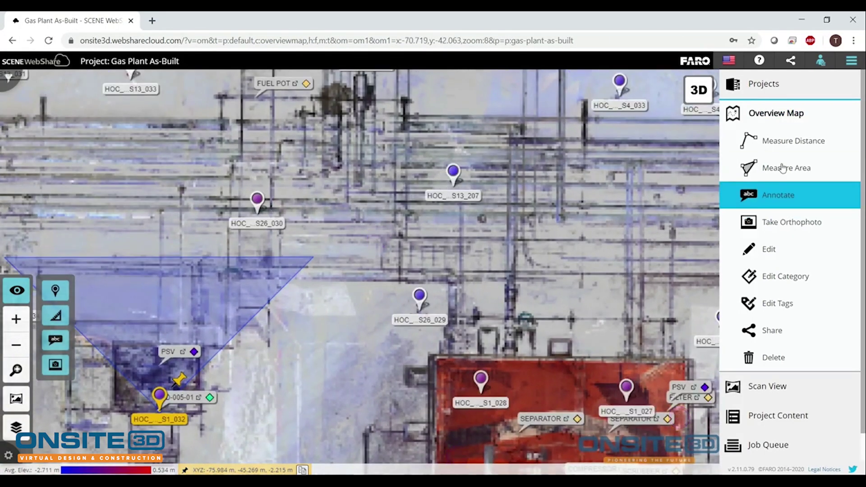
{"action": "left_click", "coordinate": [785, 150]}
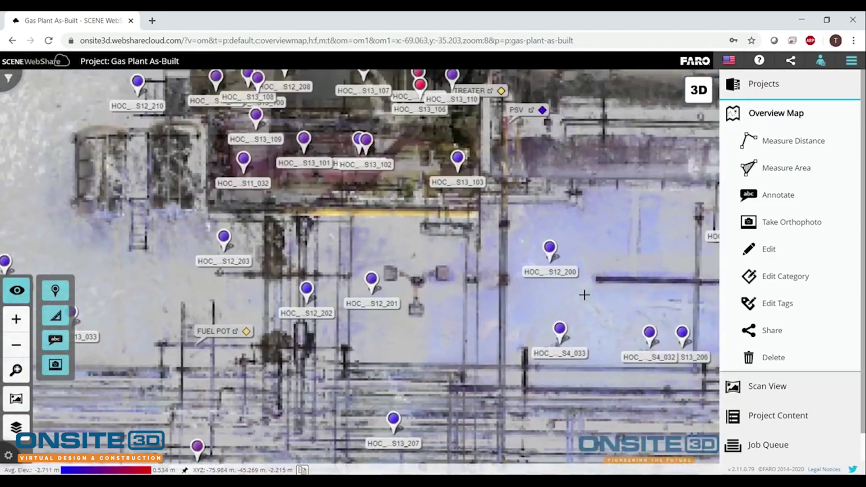
{"action": "left_click", "coordinate": [774, 142]}
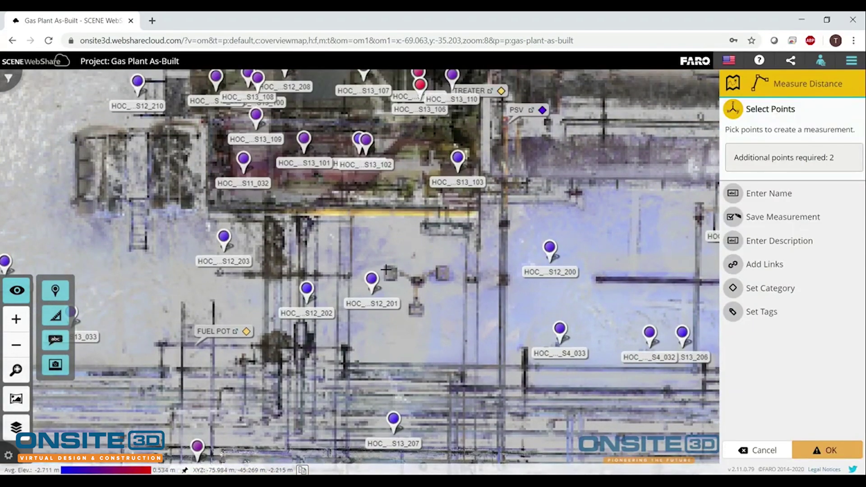
{"action": "left_click", "coordinate": [386, 269]}
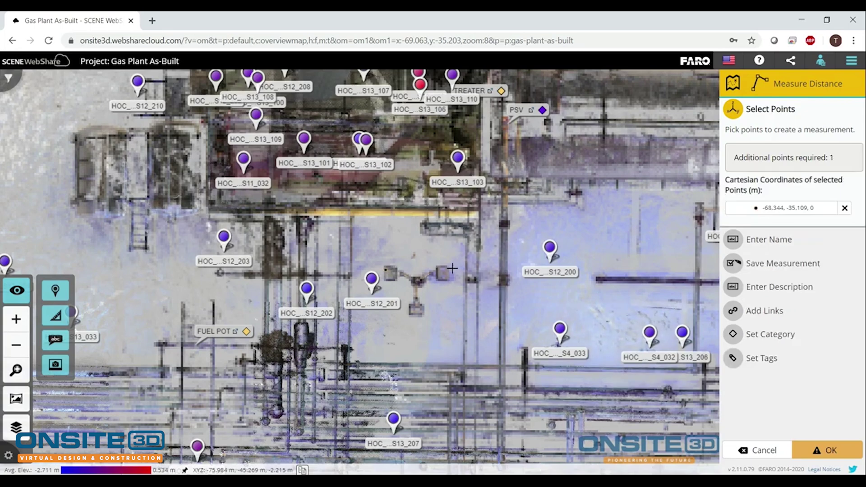
{"action": "left_click", "coordinate": [448, 271]}
{"action": "left_click", "coordinate": [826, 450]}
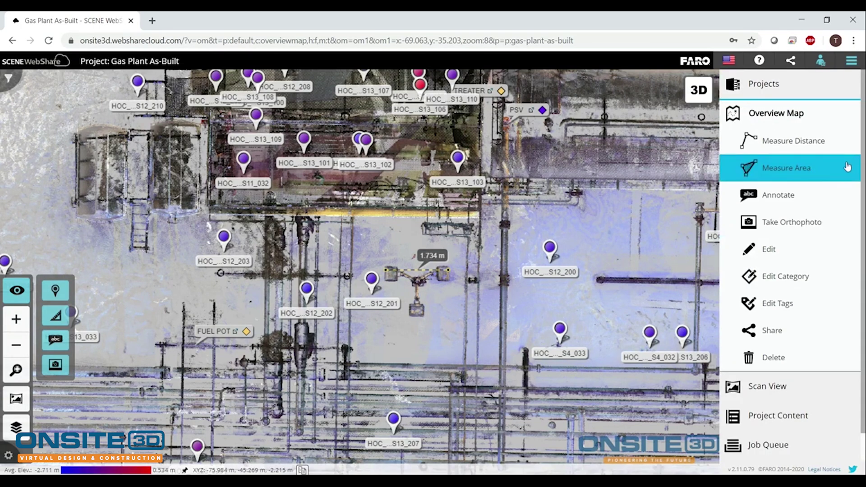
Step: Create an area measurement with a seven-point polygon around the three-legged structure beside location HOC_...S12_201
{"action": "left_click", "coordinate": [796, 170]}
{"action": "left_click", "coordinate": [449, 266]}
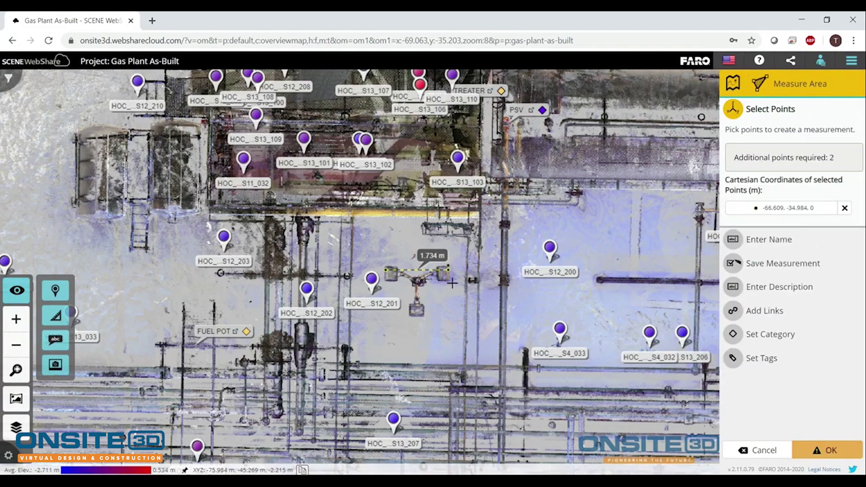
{"action": "left_click", "coordinate": [455, 279]}
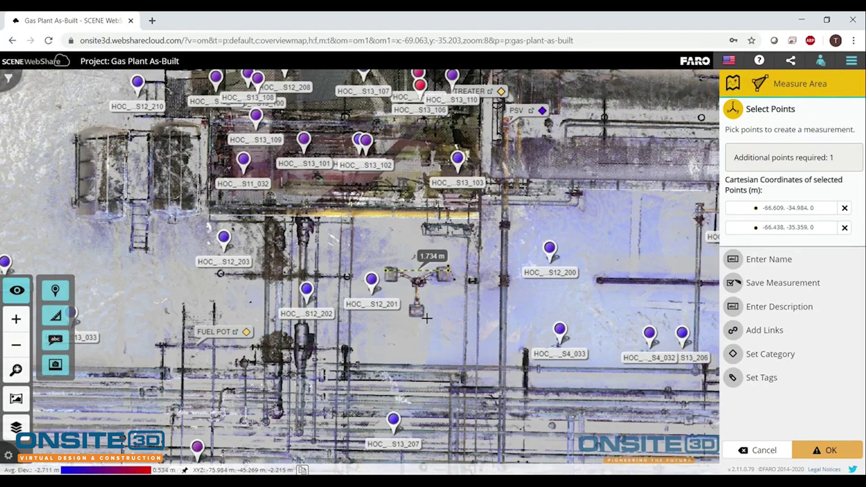
{"action": "left_click", "coordinate": [427, 319]}
{"action": "left_click", "coordinate": [399, 321]}
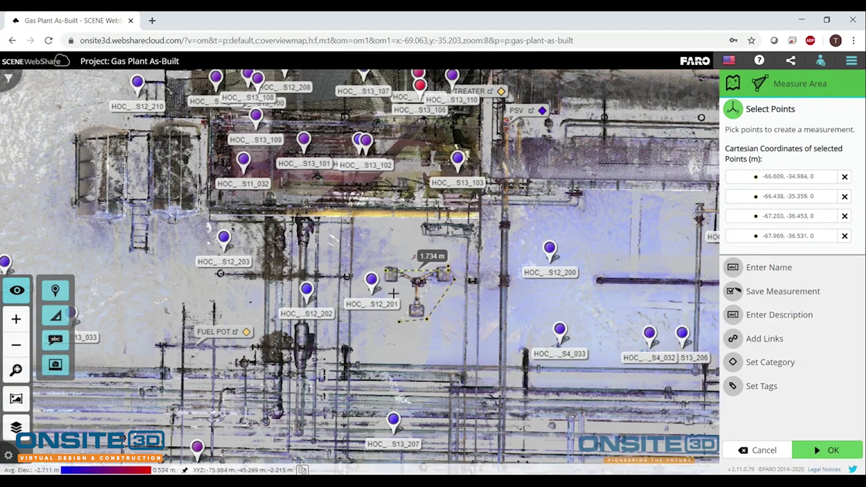
{"action": "left_click", "coordinate": [376, 259]}
{"action": "left_click", "coordinate": [391, 245]}
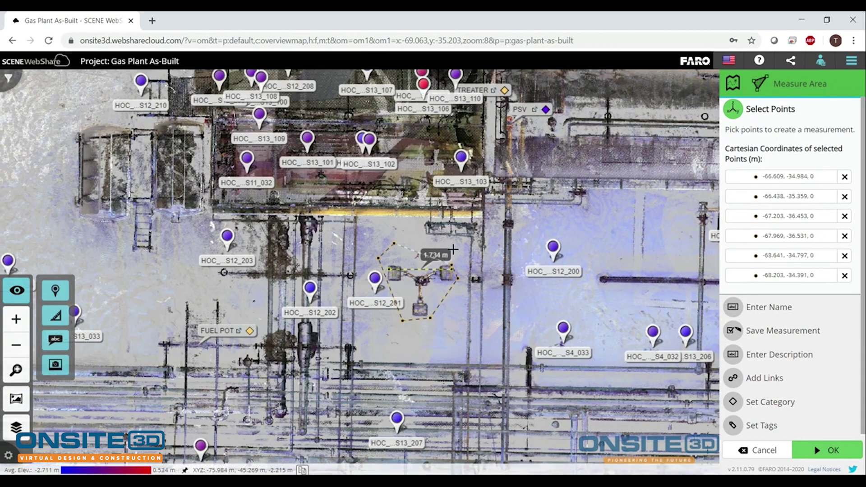
{"action": "left_click", "coordinate": [450, 258]}
{"action": "left_click", "coordinate": [826, 441]}
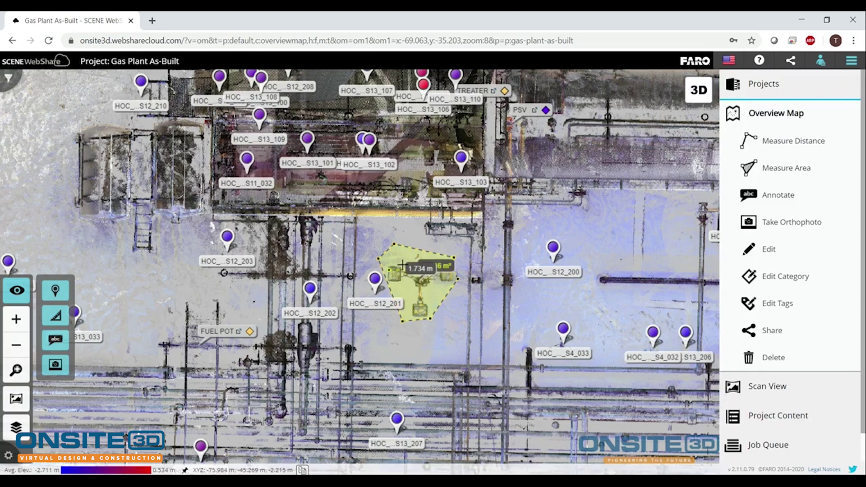
Step: Display the individual side lengths and total perimeter on the area measurement beside location HOC_...S12_201
{"action": "left_click", "coordinate": [433, 266]}
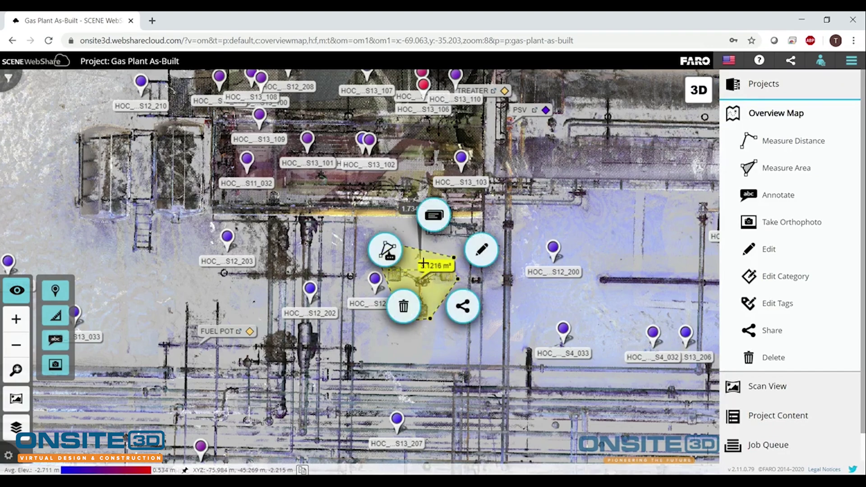
{"action": "left_click", "coordinate": [387, 250]}
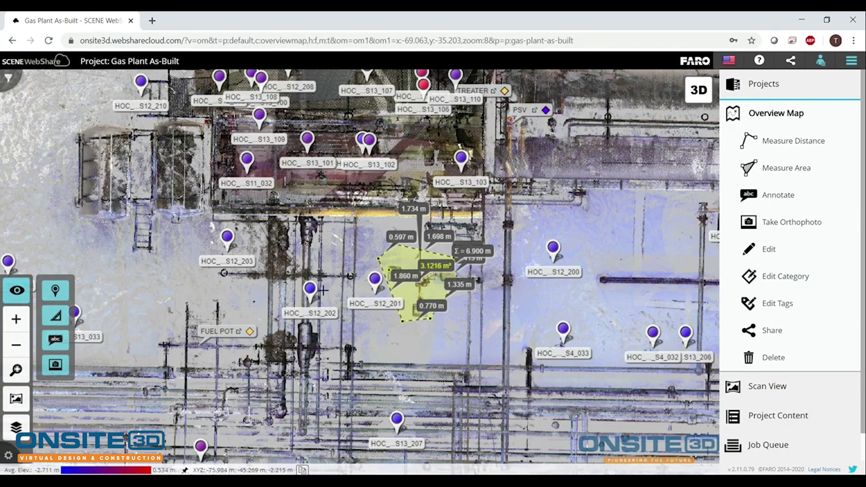
Step: Open scan location HOC_...S12_202 in scan view and frame the silver insulated pipe with the blue hoses beside the black column
{"action": "left_click", "coordinate": [309, 291]}
{"action": "left_click", "coordinate": [311, 253]}
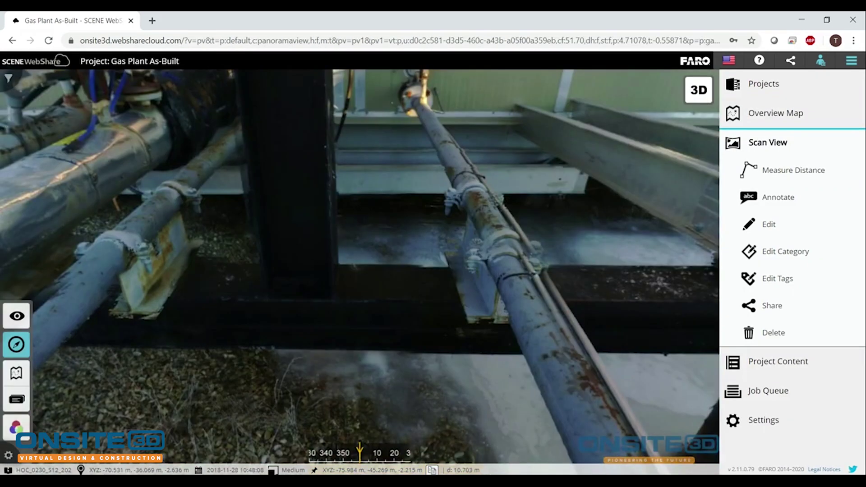
{"action": "left_click_drag", "start_coordinate": [299, 269], "coordinate": [592, 385]}
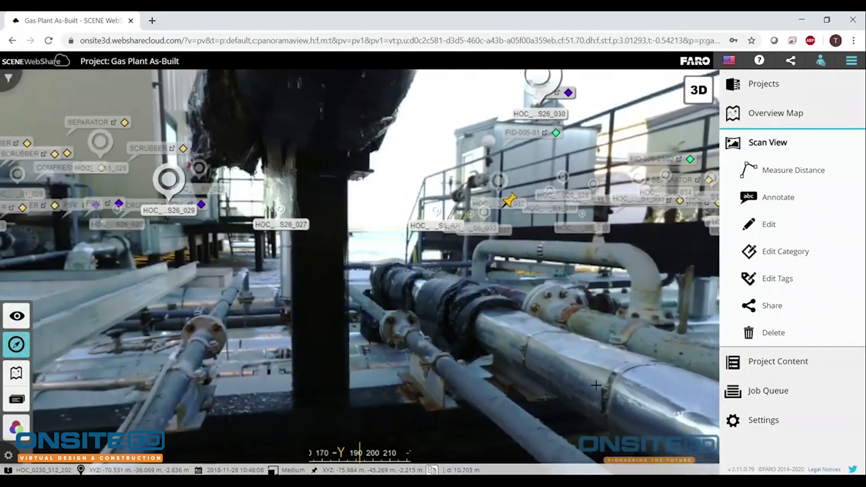
{"action": "left_click_drag", "start_coordinate": [311, 217], "coordinate": [478, 287]}
{"action": "left_click_drag", "start_coordinate": [316, 336], "coordinate": [625, 347]}
{"action": "left_click_drag", "start_coordinate": [259, 275], "coordinate": [500, 292]}
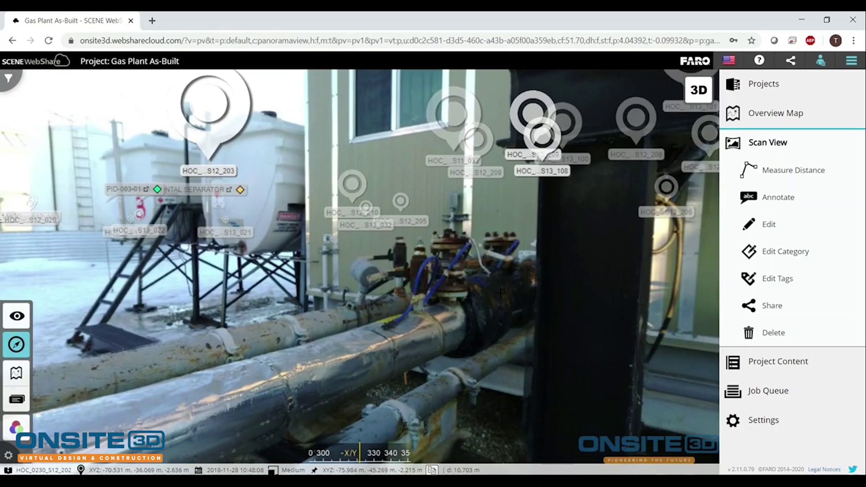
{"action": "scroll", "coordinate": [501, 293], "scroll_direction": "up", "scroll_amount": 4}
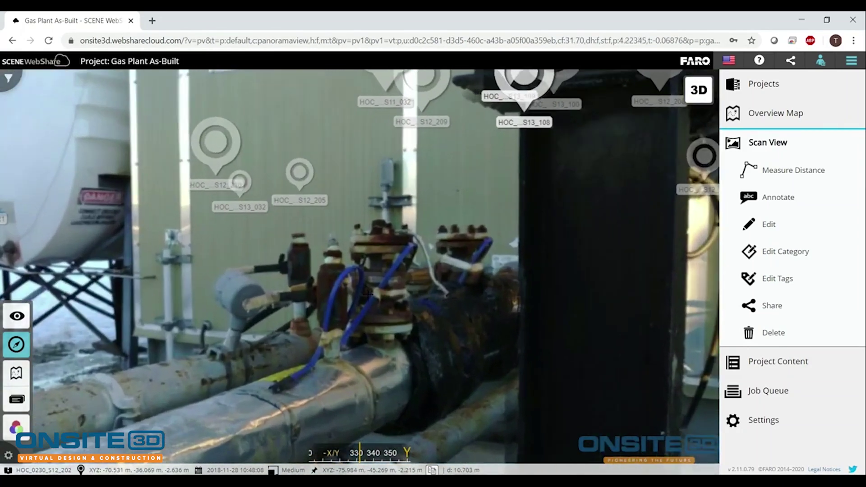
{"action": "scroll", "coordinate": [512, 311], "scroll_direction": "up", "scroll_amount": 3}
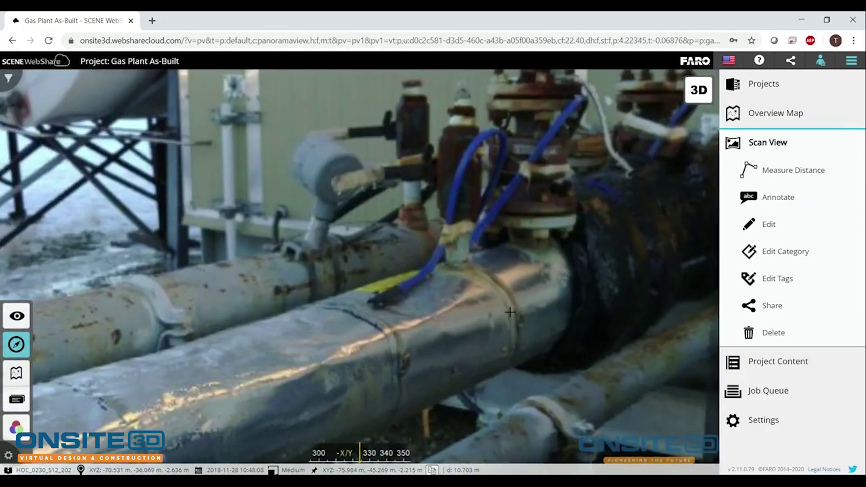
Step: Start a new annotation and set its position on the lower side of the silver insulated pipe
{"action": "left_click", "coordinate": [785, 205]}
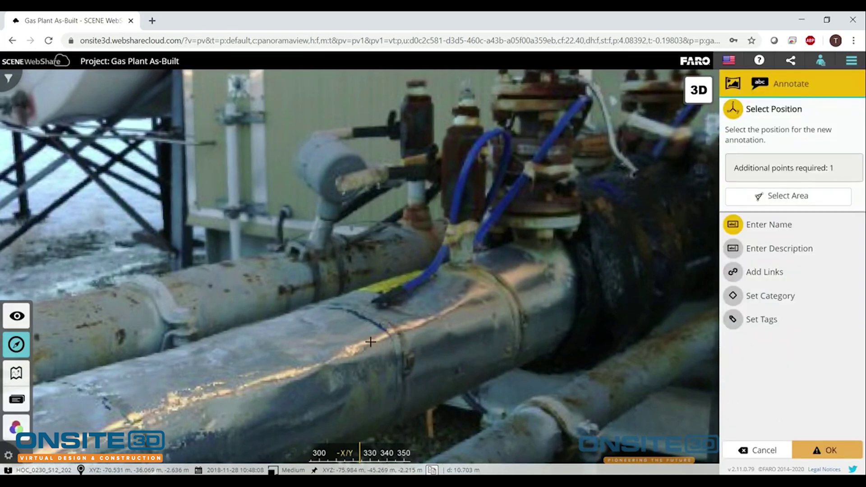
{"action": "left_click", "coordinate": [419, 319]}
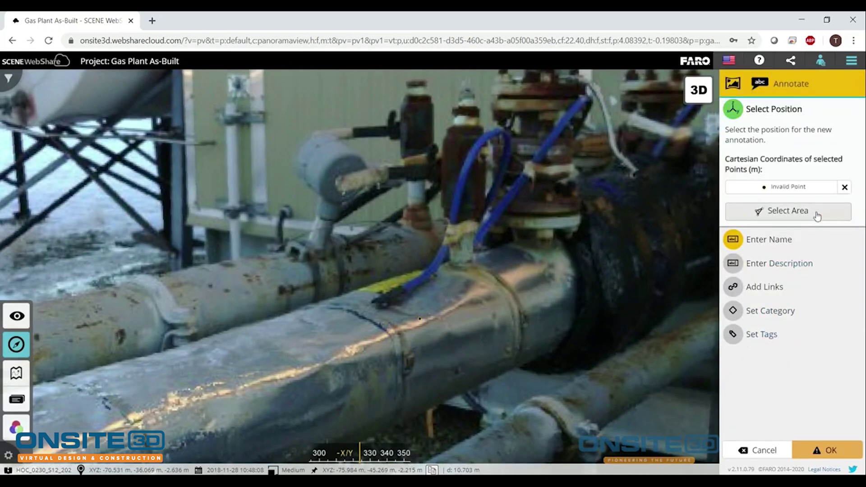
{"action": "left_click", "coordinate": [427, 366]}
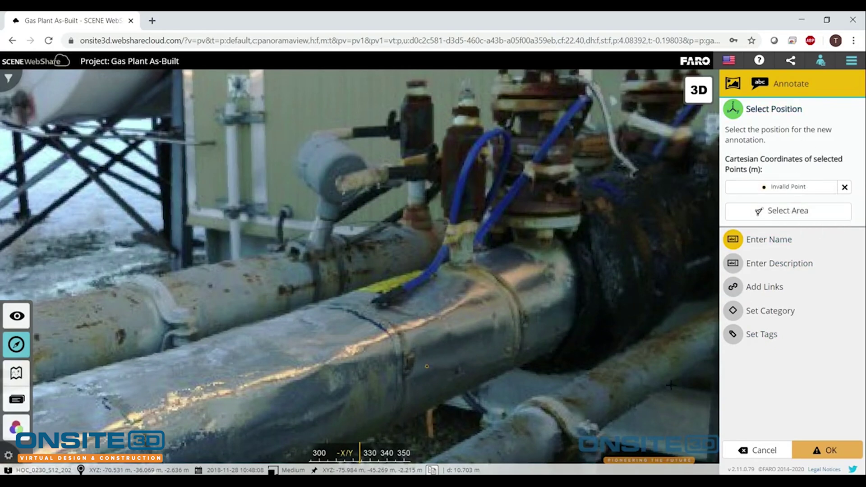
Step: Name the annotation "Replace Insulation", go through its description, links and category settings, and save it
{"action": "left_click", "coordinate": [768, 239]}
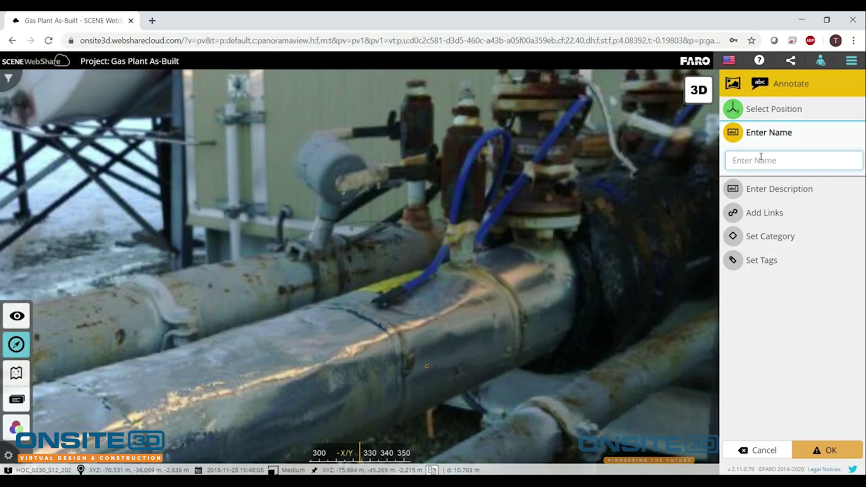
{"action": "type", "text": "Replace"}
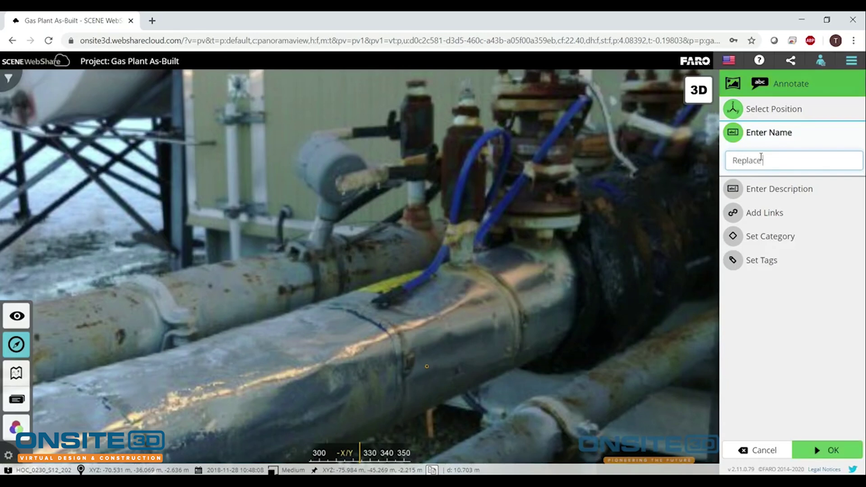
{"action": "type", "text": " Insulation"}
{"action": "left_click", "coordinate": [778, 189]}
{"action": "left_click", "coordinate": [767, 281]}
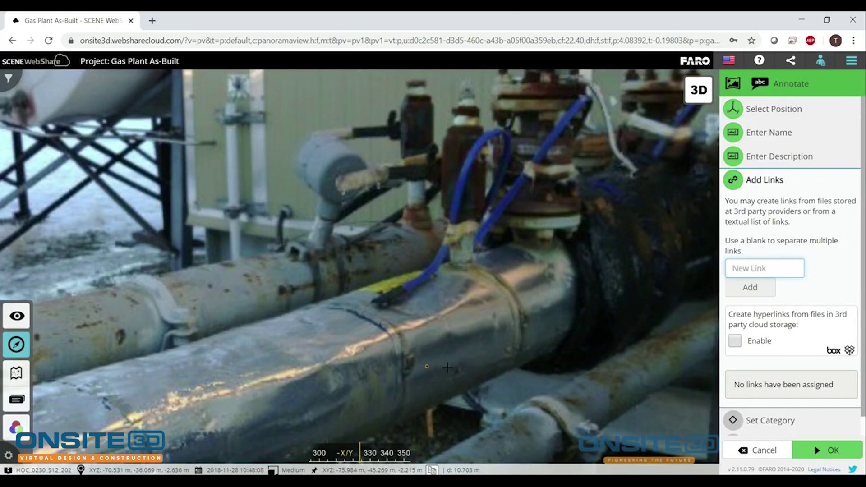
{"action": "scroll", "coordinate": [822, 296], "scroll_direction": "down", "scroll_amount": 1}
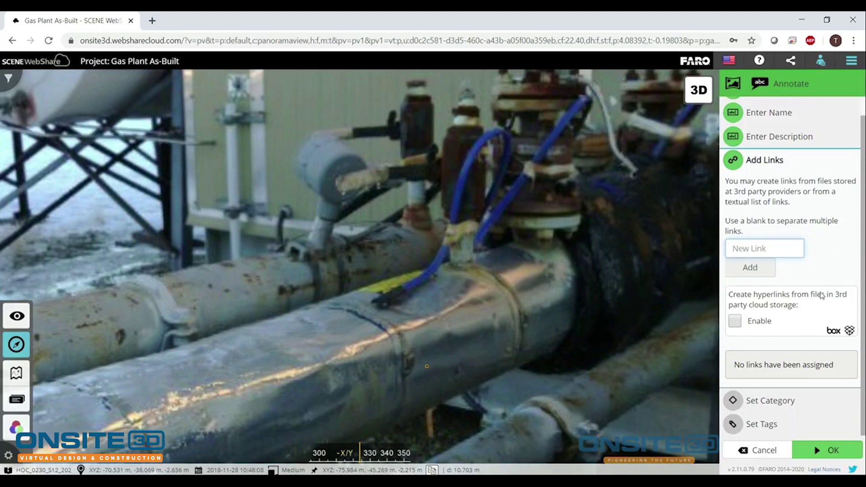
{"action": "left_click", "coordinate": [790, 411]}
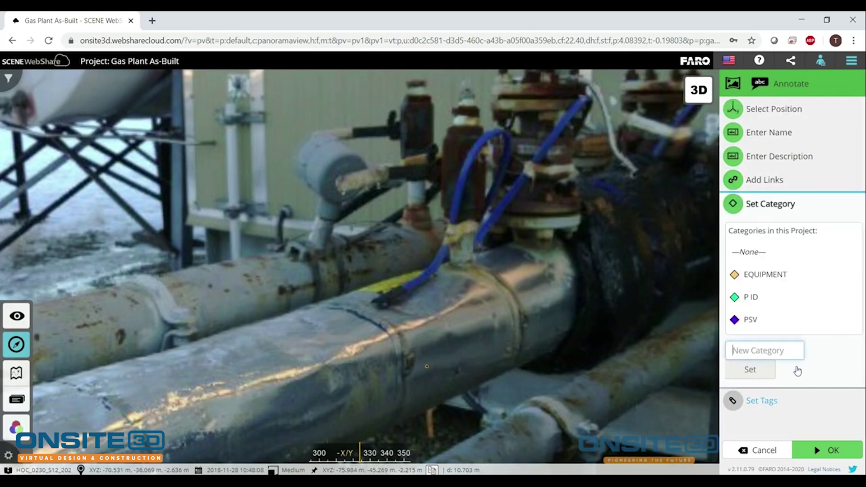
{"action": "left_click", "coordinate": [767, 348]}
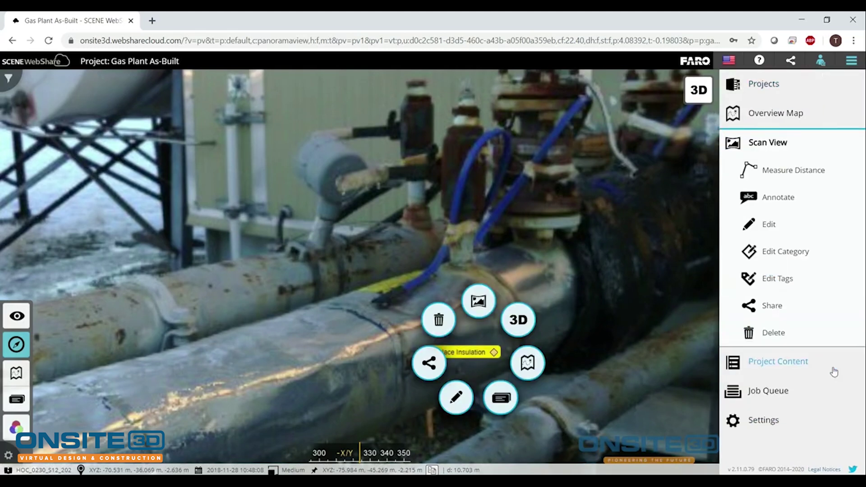
Step: Open the project content, reverse and restore the scans' name order, and collapse the Scans list
{"action": "left_click", "coordinate": [807, 365]}
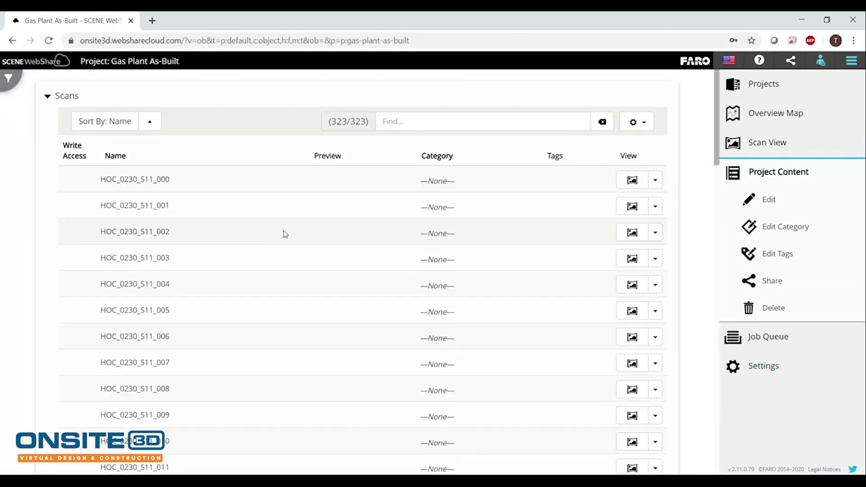
{"action": "left_click", "coordinate": [149, 120]}
{"action": "left_click", "coordinate": [149, 121]}
{"action": "left_click", "coordinate": [58, 100]}
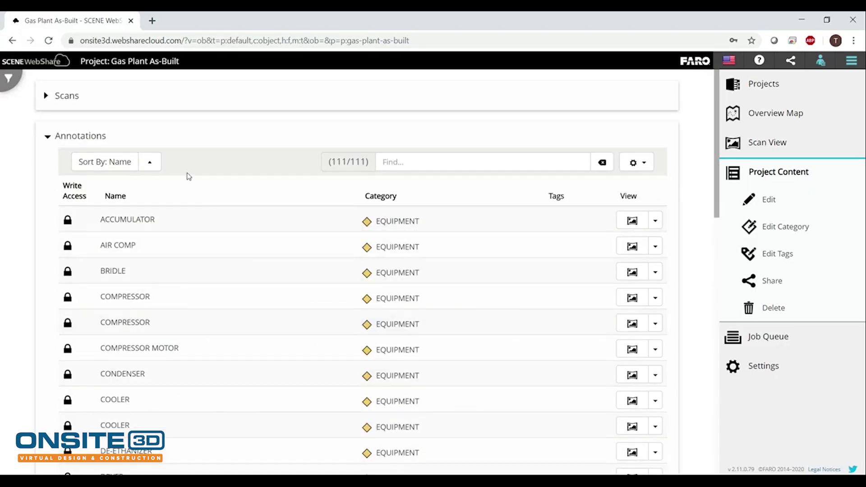
Step: Sort the annotations by name in descending order and show the view options of the first WATER PUMP annotation
{"action": "left_click", "coordinate": [151, 164]}
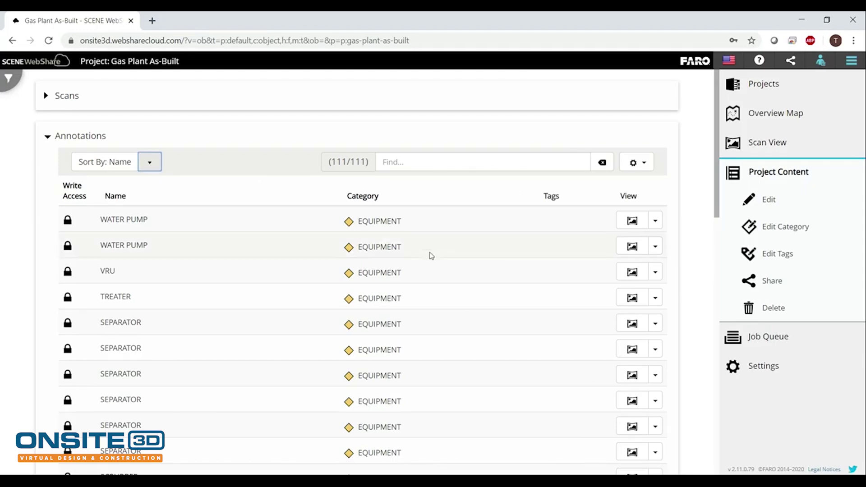
{"action": "left_click", "coordinate": [655, 221]}
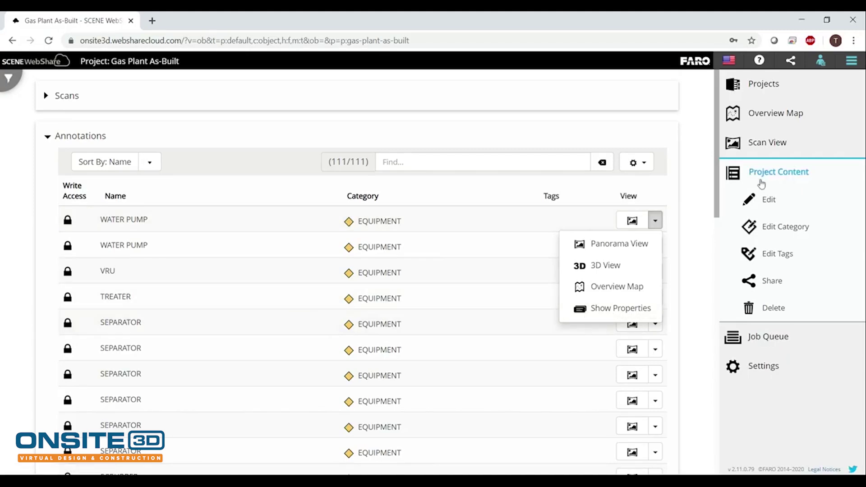
Step: Open the Gas Plant As-Built project on its overview map and switch to the 3D point cloud view
{"action": "left_click", "coordinate": [766, 116]}
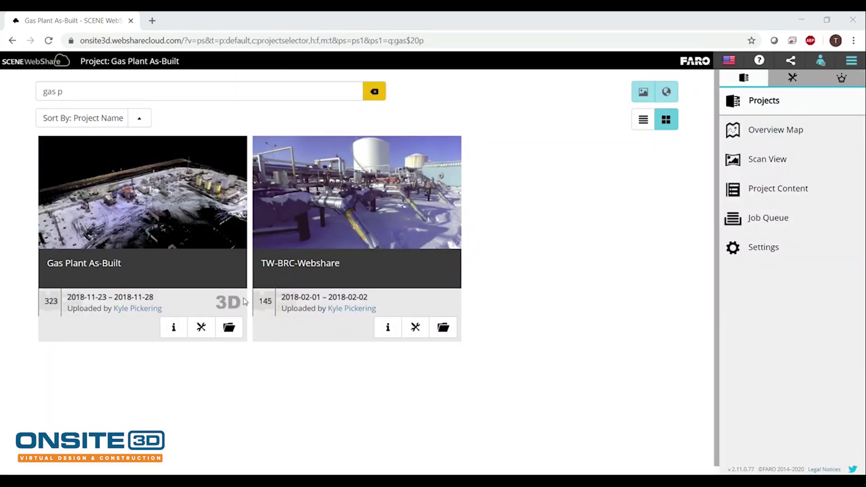
{"action": "left_click", "coordinate": [228, 328]}
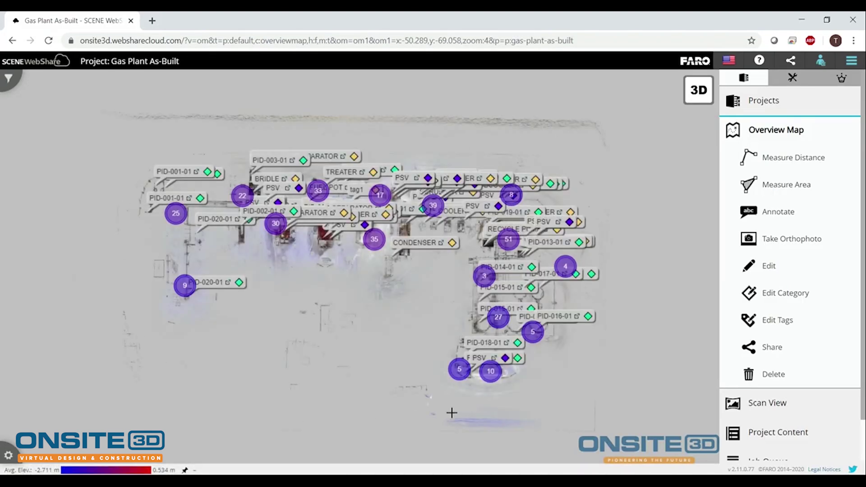
{"action": "scroll", "coordinate": [544, 209], "scroll_direction": "up", "scroll_amount": 2}
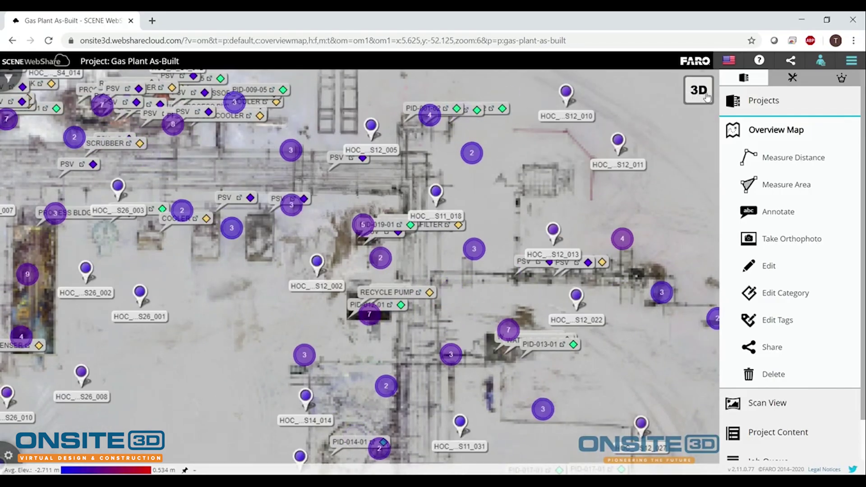
{"action": "left_click", "coordinate": [700, 92]}
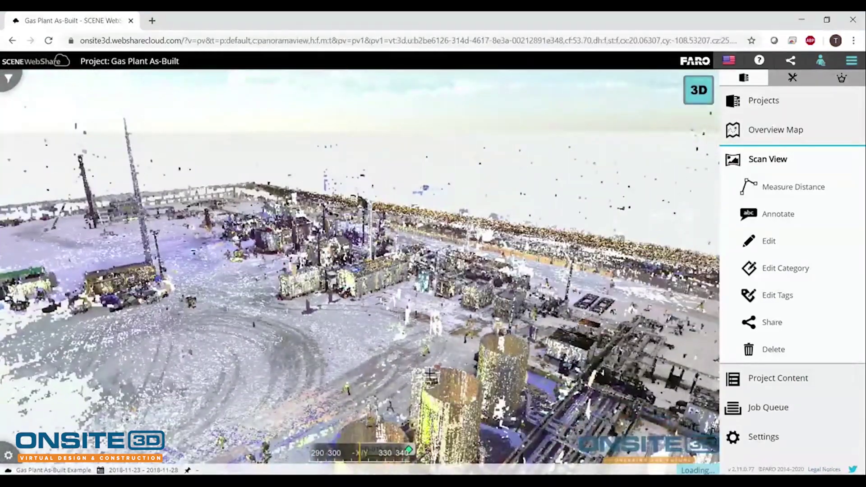
Step: Examine the 3D point cloud around the horizontal vessels, the storage tanks and the pipe rack running between them
{"action": "left_click_drag", "start_coordinate": [466, 393], "coordinate": [516, 410]}
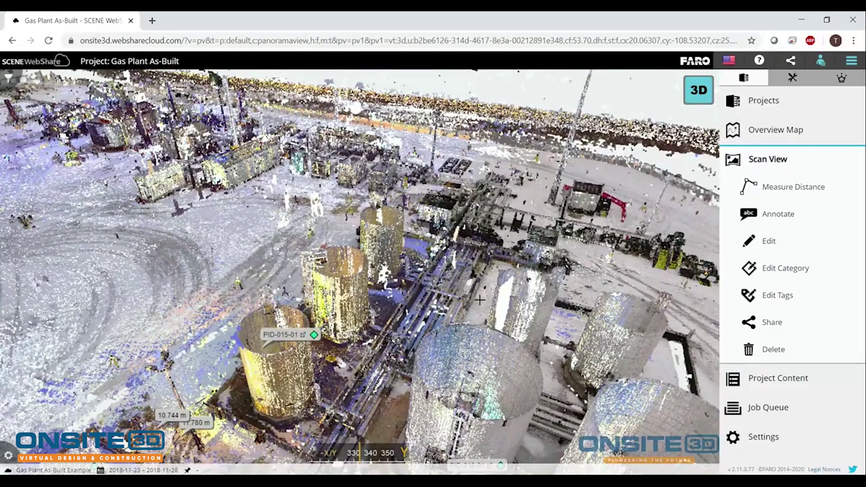
{"action": "left_click_drag", "start_coordinate": [339, 374], "coordinate": [277, 371]}
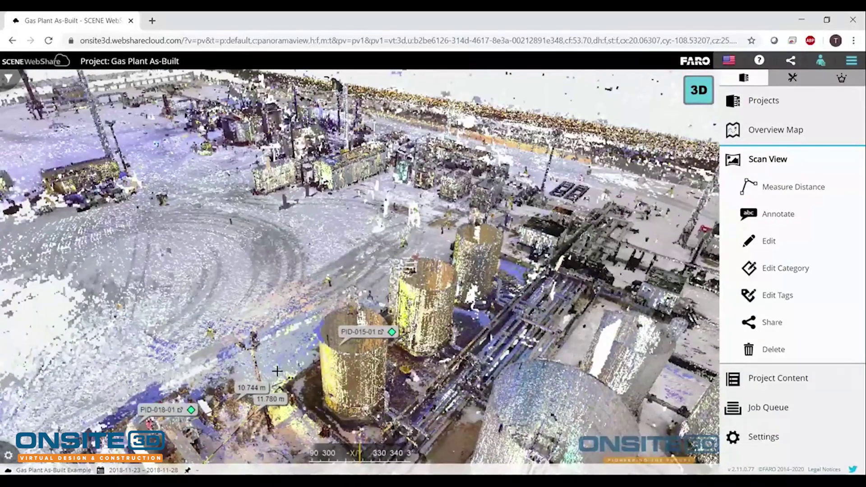
{"action": "right_click_drag", "start_coordinate": [361, 343], "coordinate": [397, 210]}
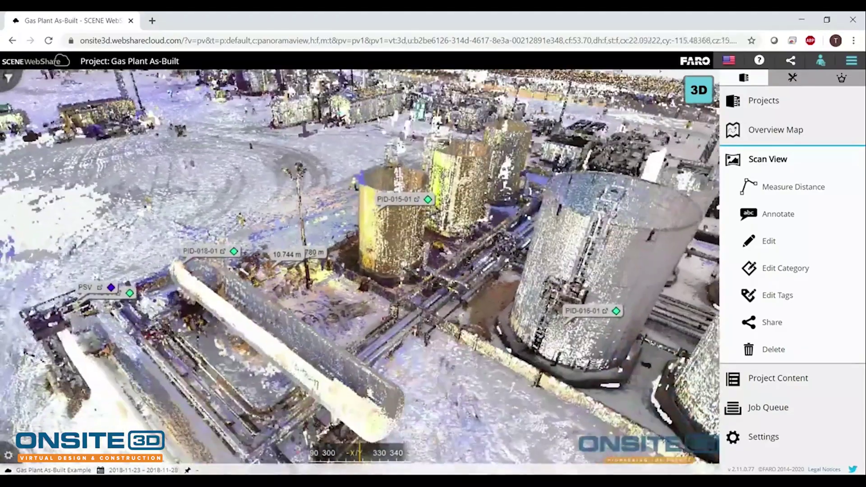
{"action": "right_click_drag", "start_coordinate": [446, 109], "coordinate": [466, 30]}
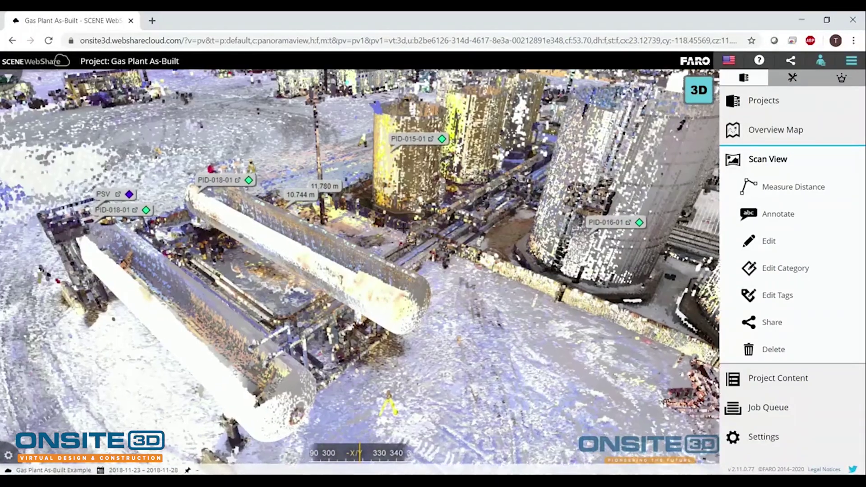
{"action": "scroll", "coordinate": [399, 235], "scroll_direction": "up", "scroll_amount": 5}
{"action": "right_click", "coordinate": [432, 52]}
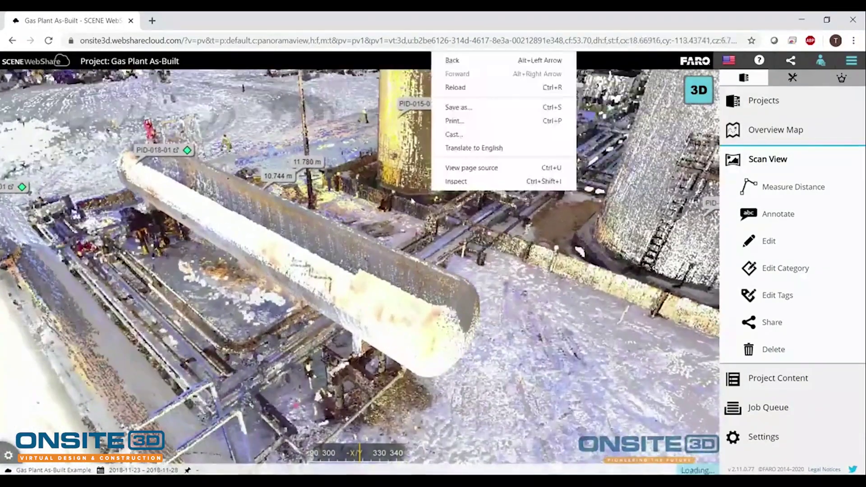
{"action": "scroll", "coordinate": [412, 201], "scroll_direction": "down", "scroll_amount": 5}
{"action": "scroll", "coordinate": [451, 148], "scroll_direction": "up", "scroll_amount": 2}
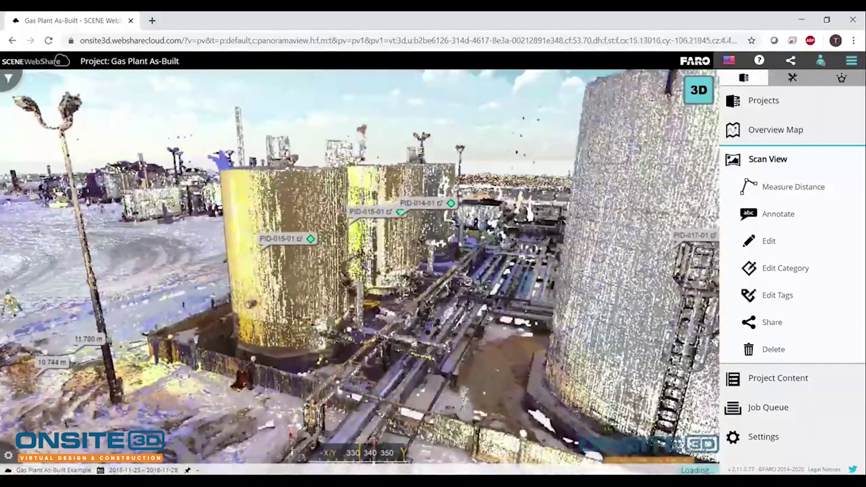
{"action": "left_click_drag", "start_coordinate": [538, 178], "coordinate": [437, 258]}
{"action": "scroll", "coordinate": [428, 127], "scroll_direction": "up", "scroll_amount": 3}
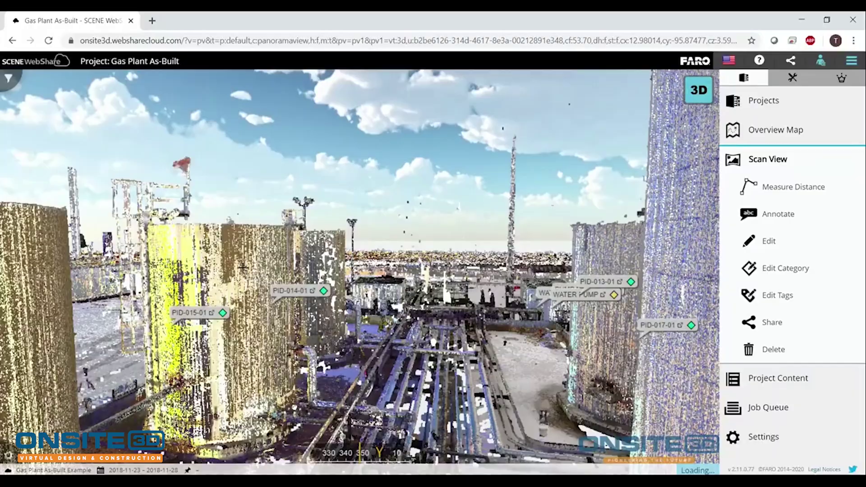
{"action": "scroll", "coordinate": [243, 268], "scroll_direction": "up", "scroll_amount": 5}
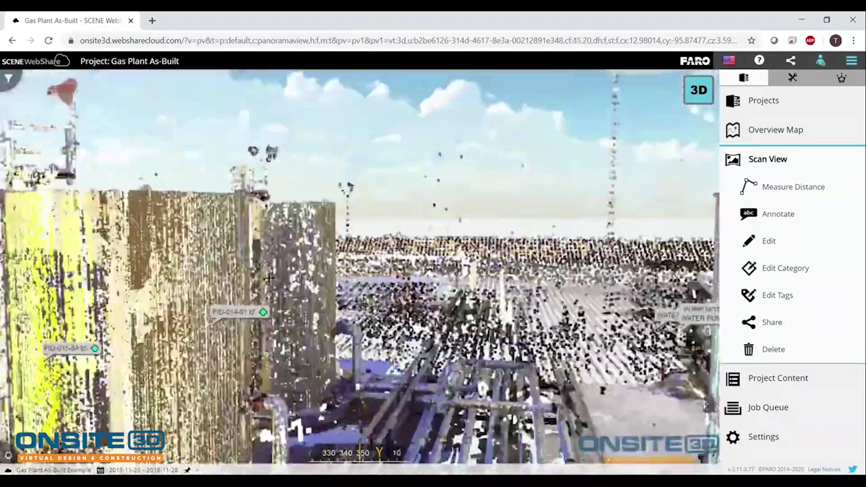
{"action": "scroll", "coordinate": [269, 278], "scroll_direction": "down", "scroll_amount": 5}
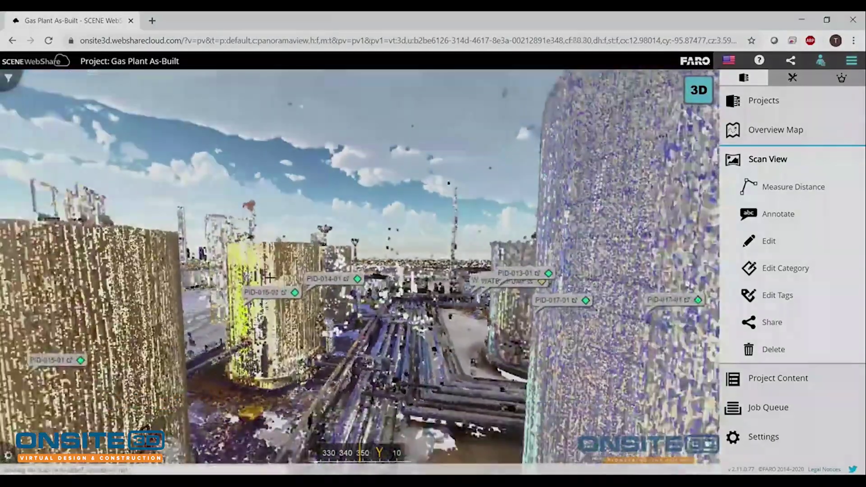